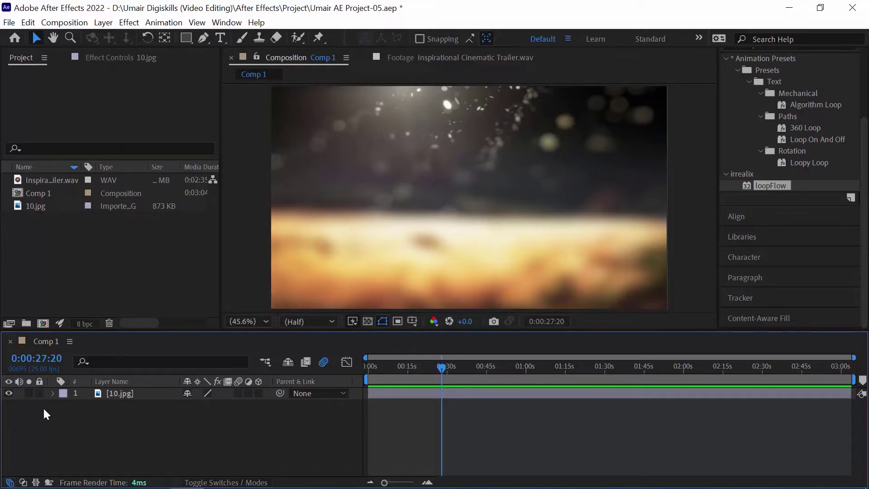
Lock the 10.jpg layer and create a 1920 × 1080 px solid layer named Audio Spectrum.
click(39, 393)
right_click(89, 423)
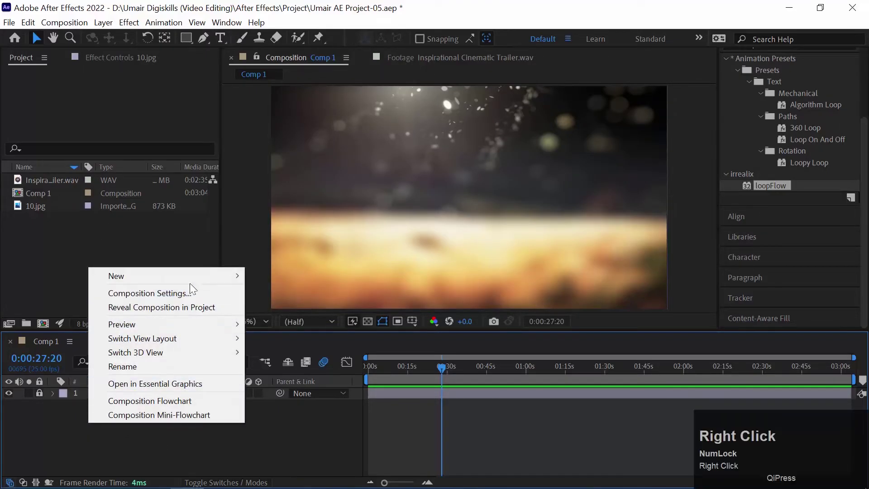
mouse_move(197, 276)
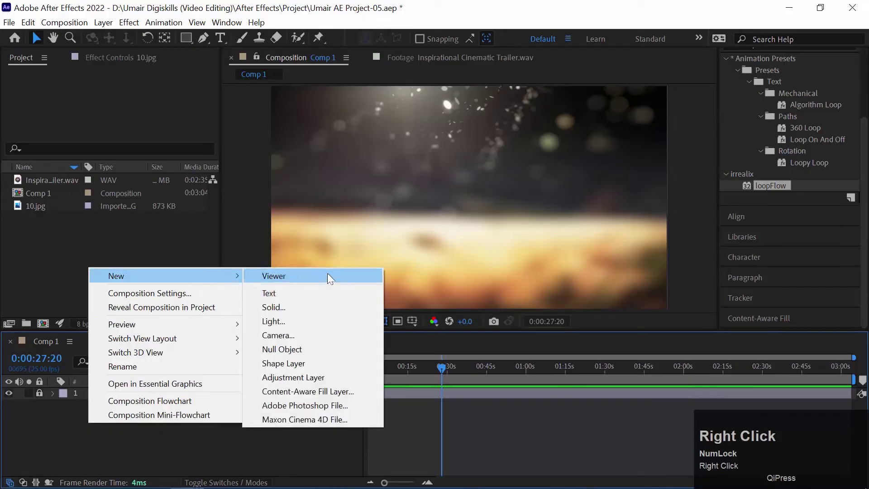
click(309, 307)
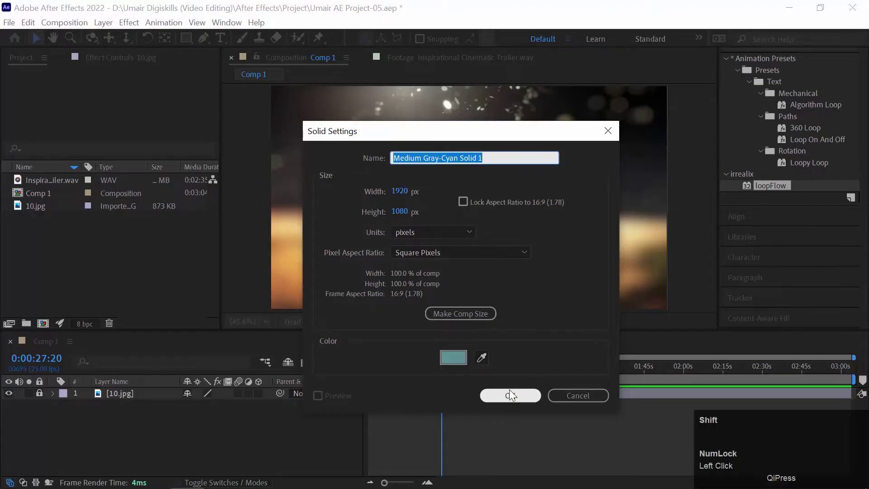
text(Audio Spect)
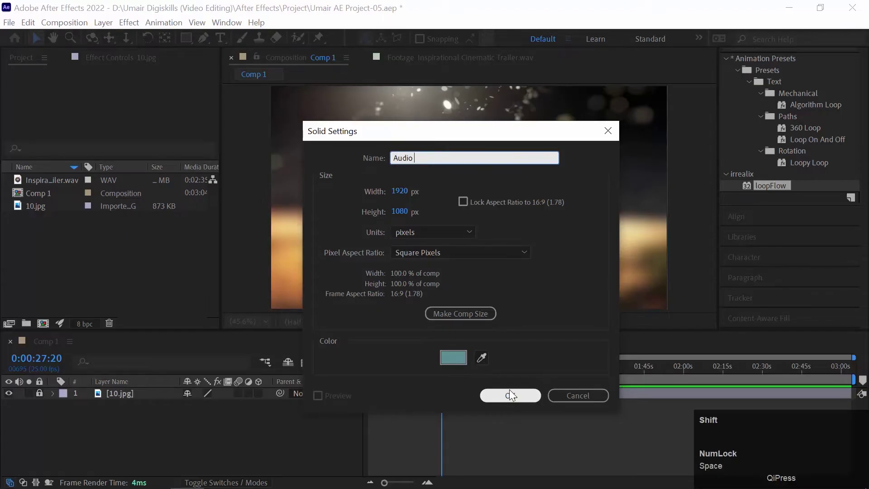
text(r)
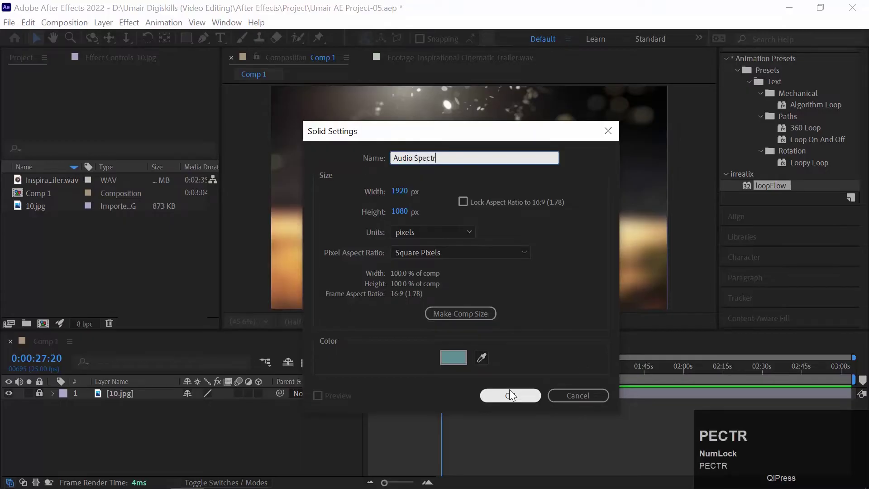
text(um)
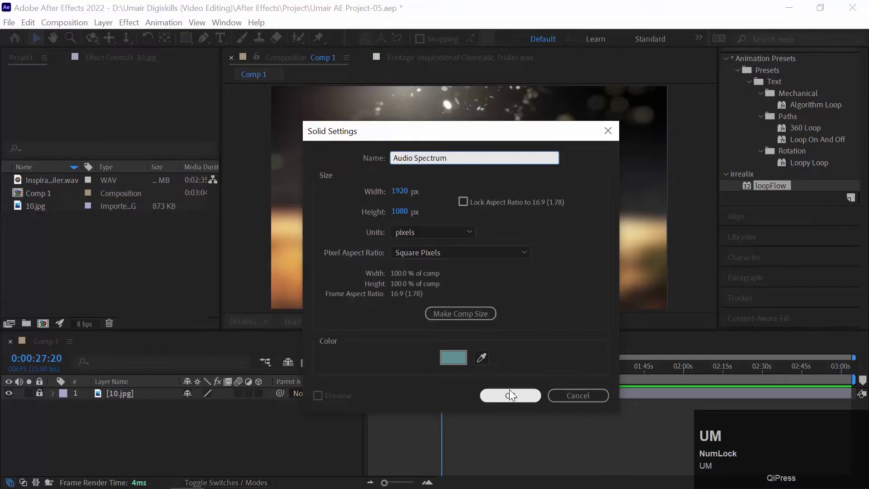
key(Return)
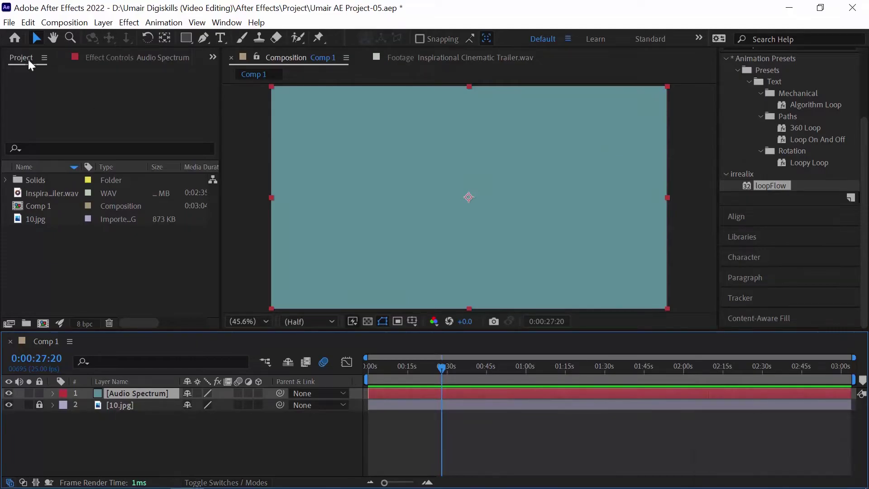
Apply the Audio Spectrum generate effect to the Audio Spectrum solid and display its effect settings.
click(127, 23)
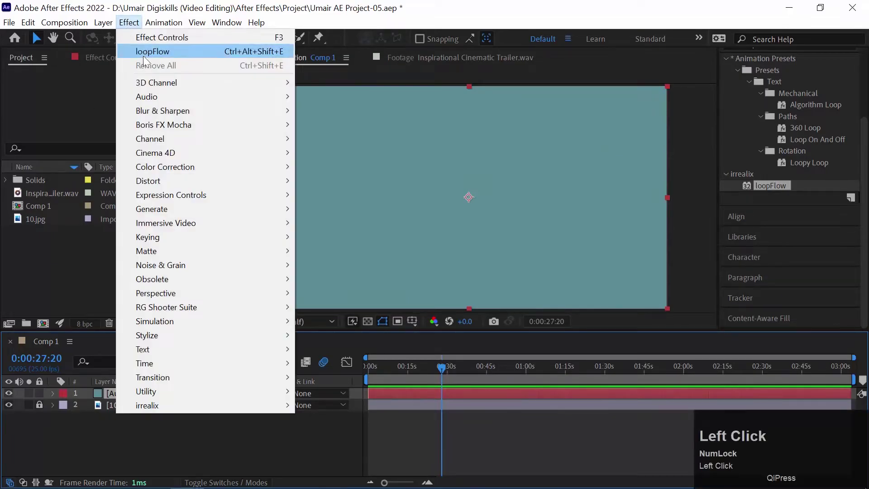
mouse_move(161, 147)
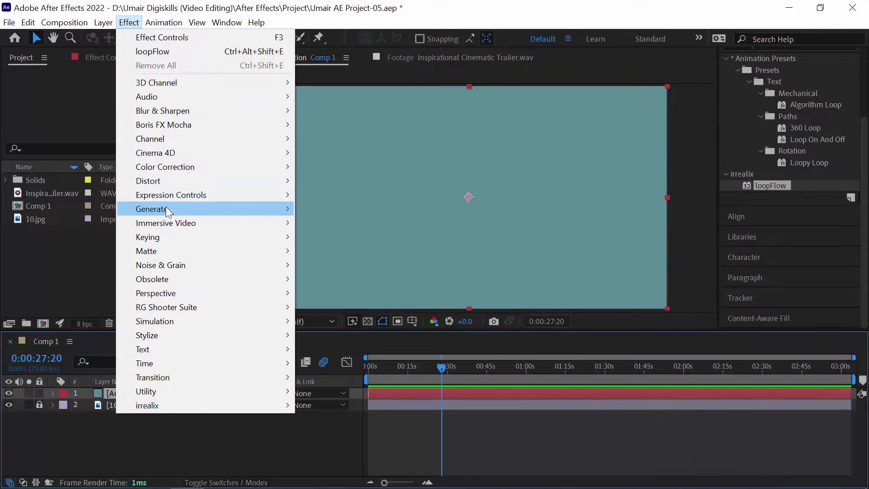
mouse_move(166, 207)
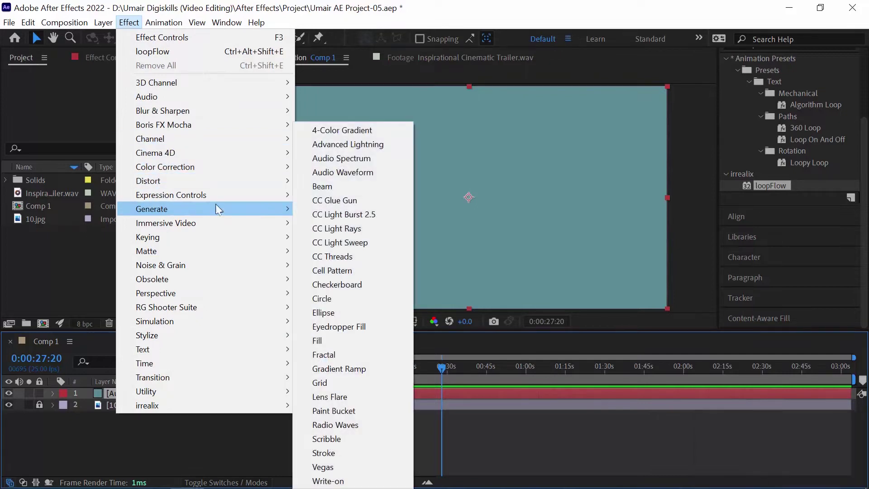
click(387, 162)
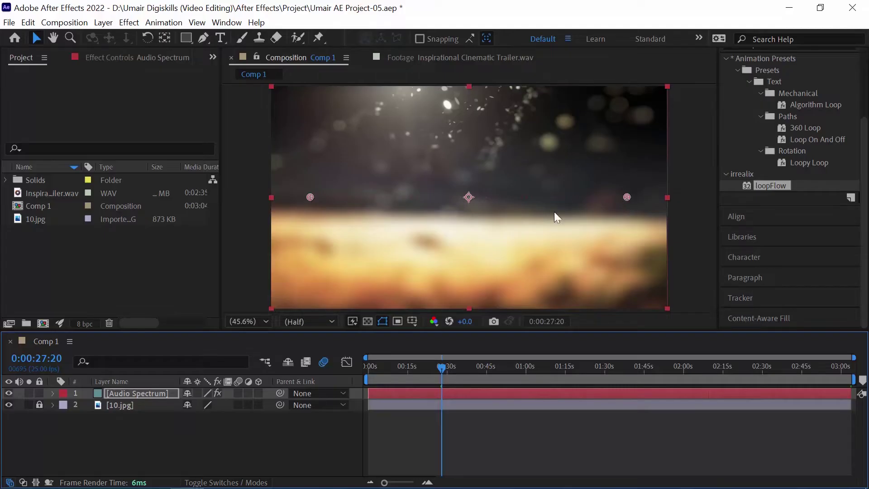
click(146, 57)
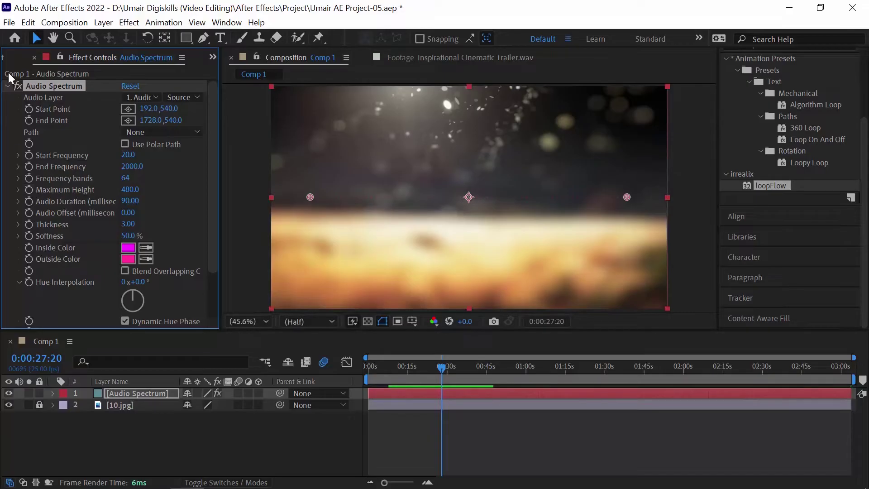
Add Inspirational Cinematic Trailer.wav to Comp 1 below the Audio Spectrum layer and make it the effect's audio layer.
click(9, 56)
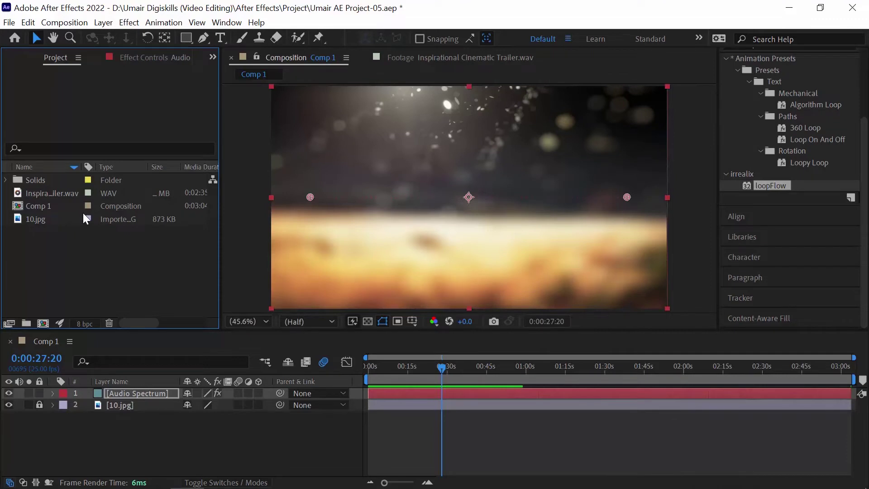
drag(47, 192, 99, 404)
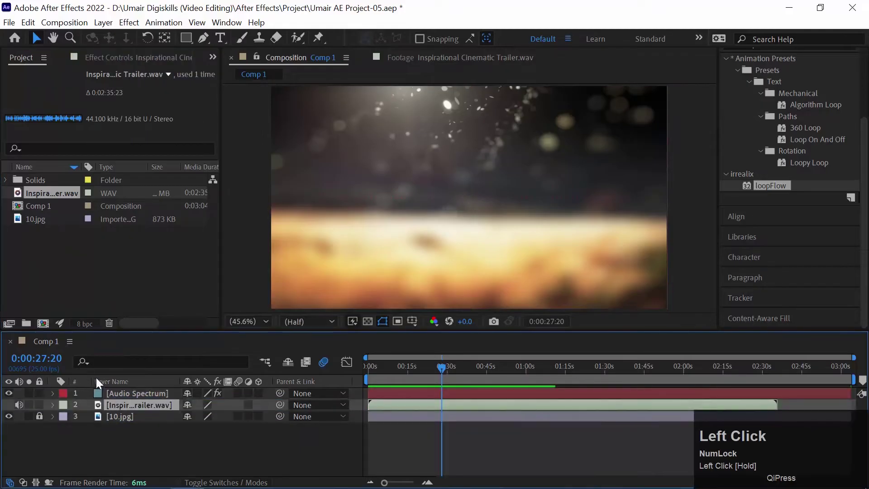
click(133, 394)
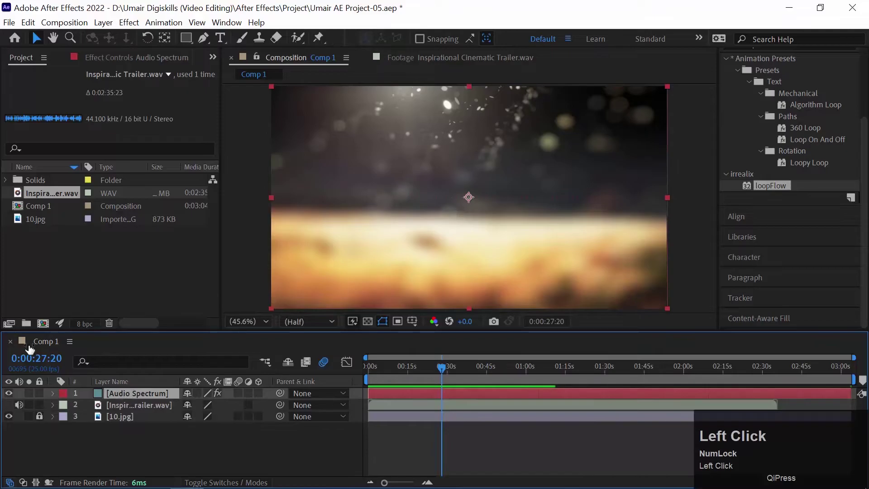
click(134, 57)
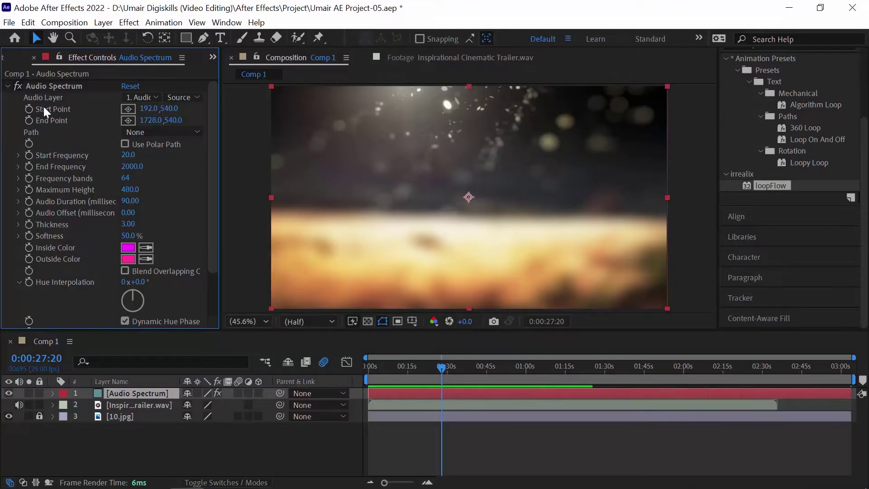
click(154, 97)
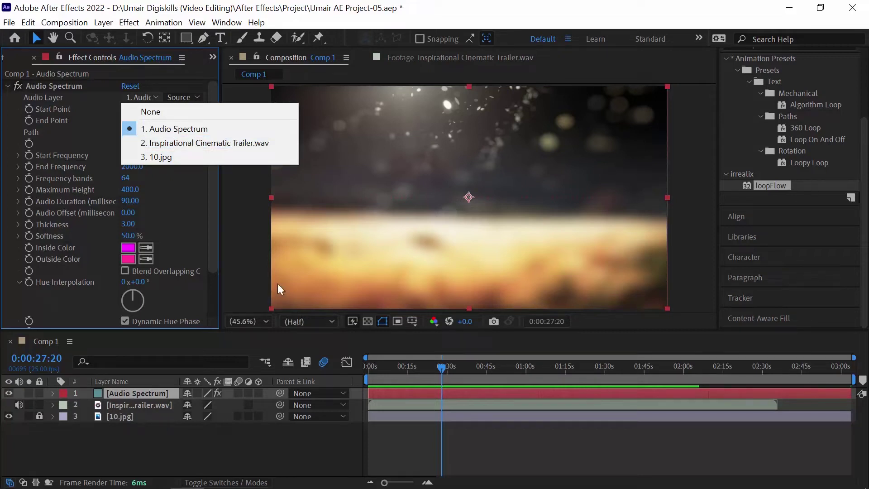
click(226, 142)
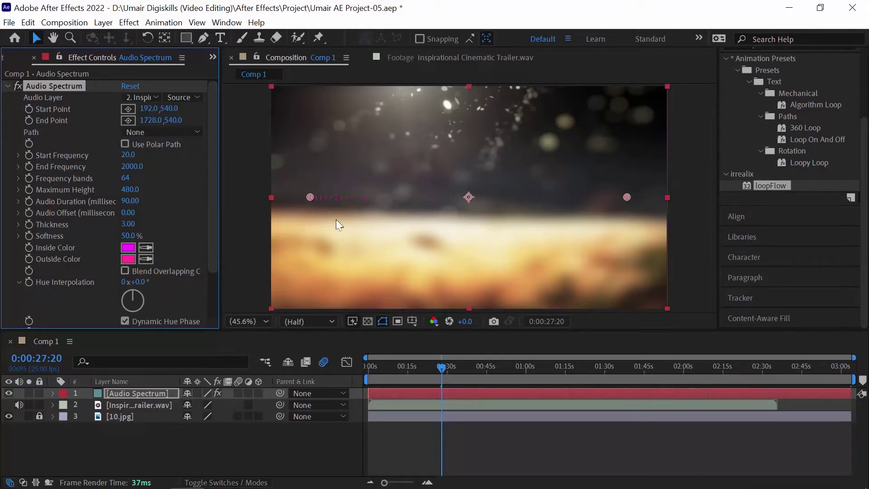
Scrub through the timeline and play the composition from 0:00:36:17 to check how the spectrum reacts to the audio.
click(465, 368)
drag(466, 368, 341, 371)
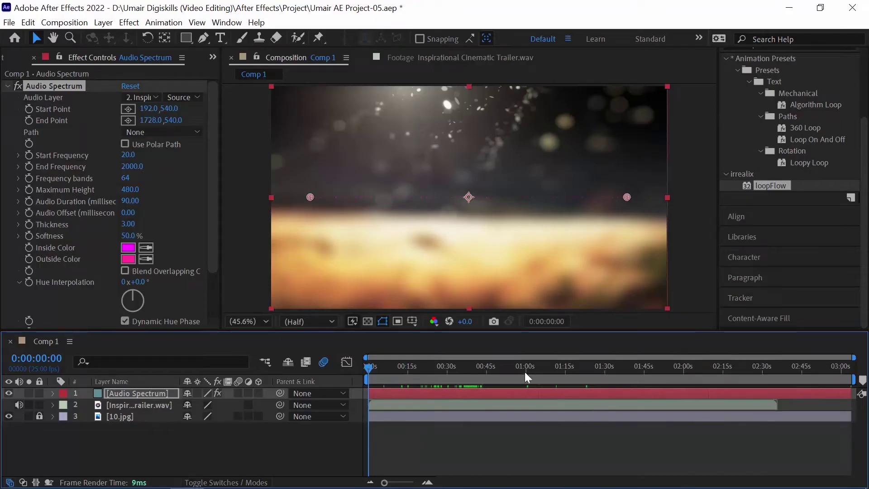
click(465, 371)
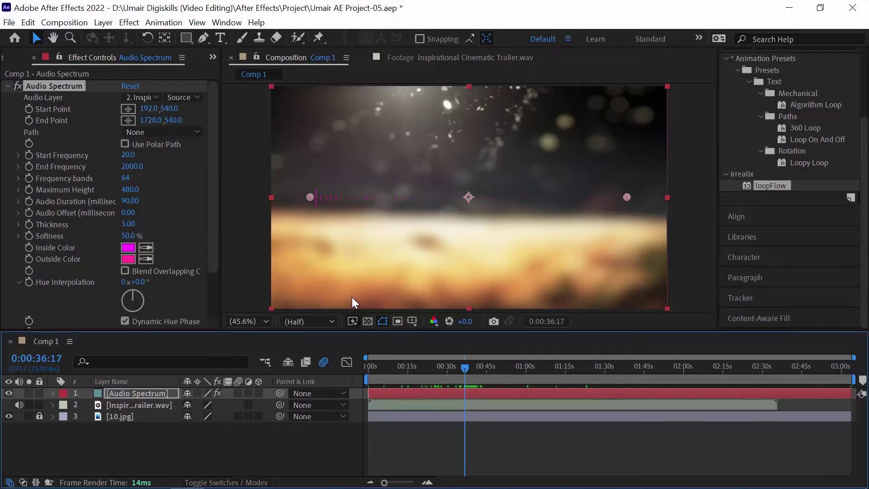
key(space)
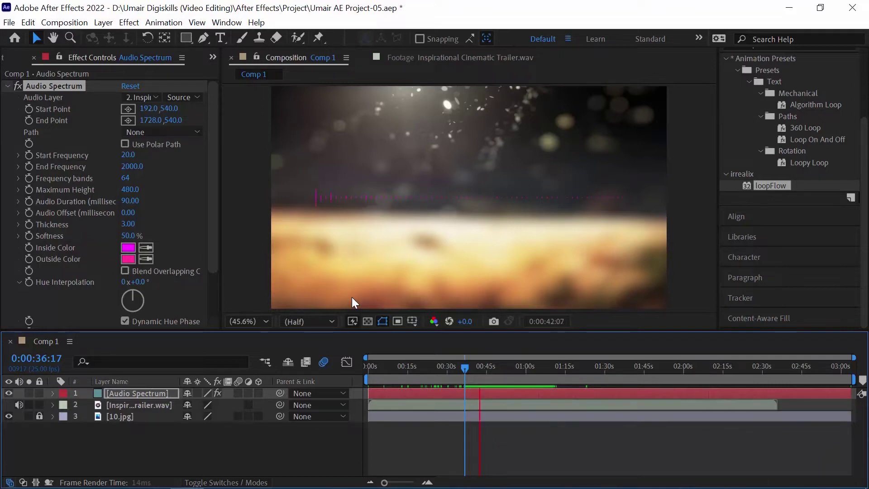
key(space)
Set the Audio Spectrum effect's Maximum Height to 1420 and its Frequency bands to 93.
click(121, 156)
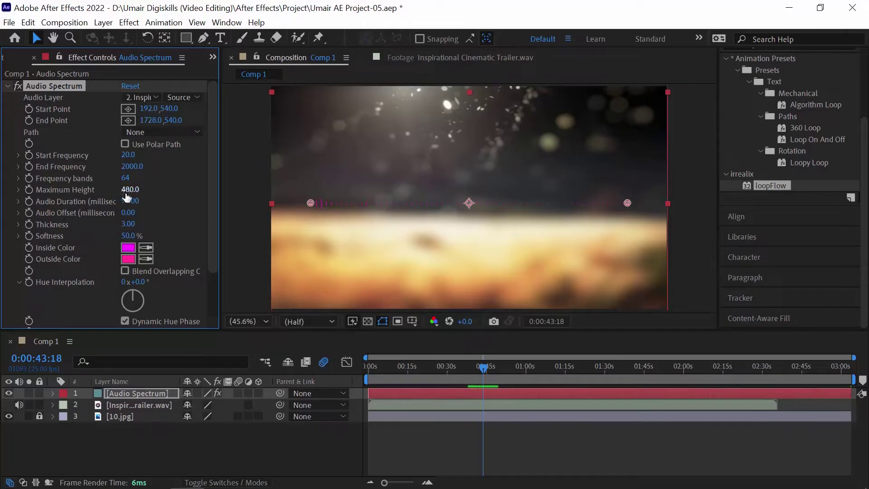
drag(129, 194, 505, 371)
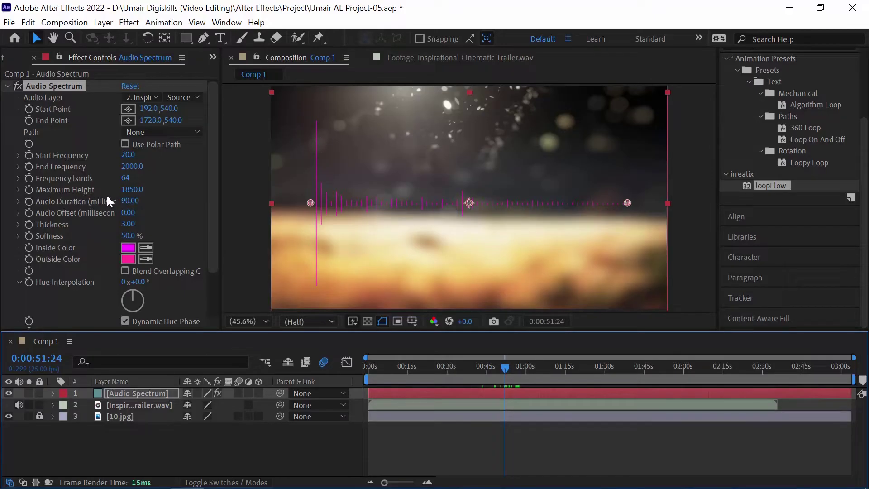
drag(128, 193, 97, 192)
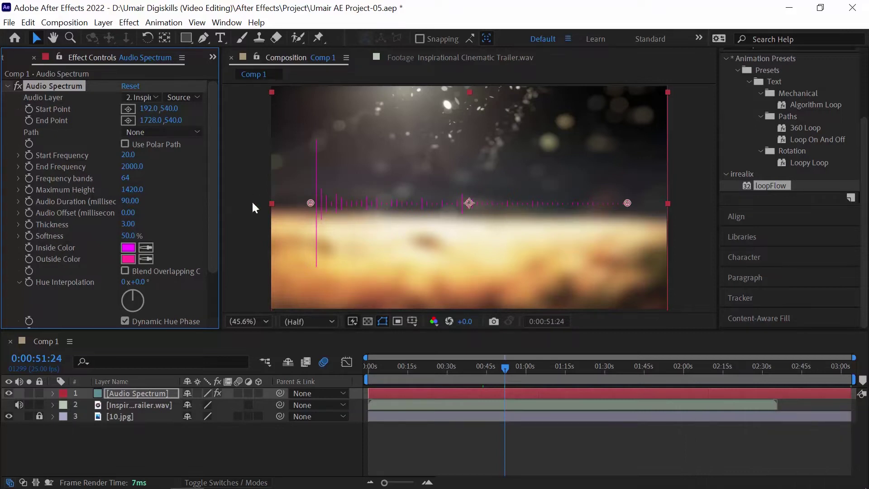
drag(126, 178, 139, 175)
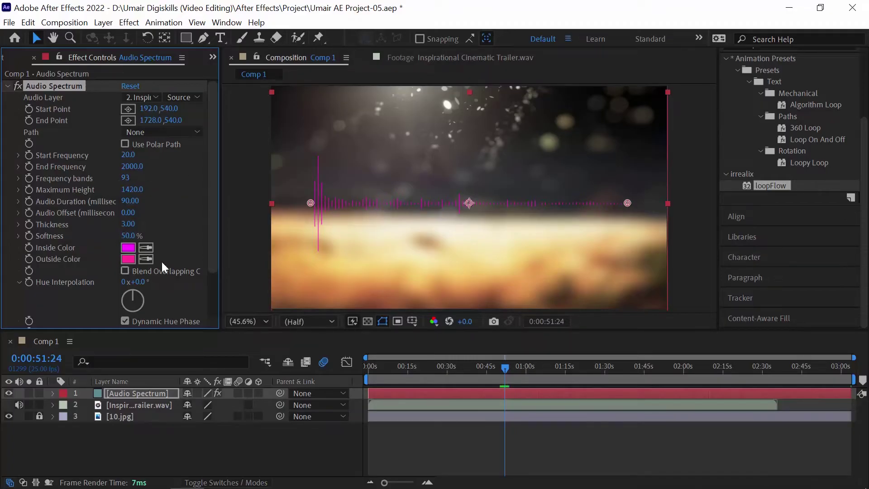
Set the spectrum's Thickness to about 11, try a different Softness, and undo the Softness change.
drag(128, 224, 177, 218)
drag(127, 236, 17, 234)
key(ctrl+z)
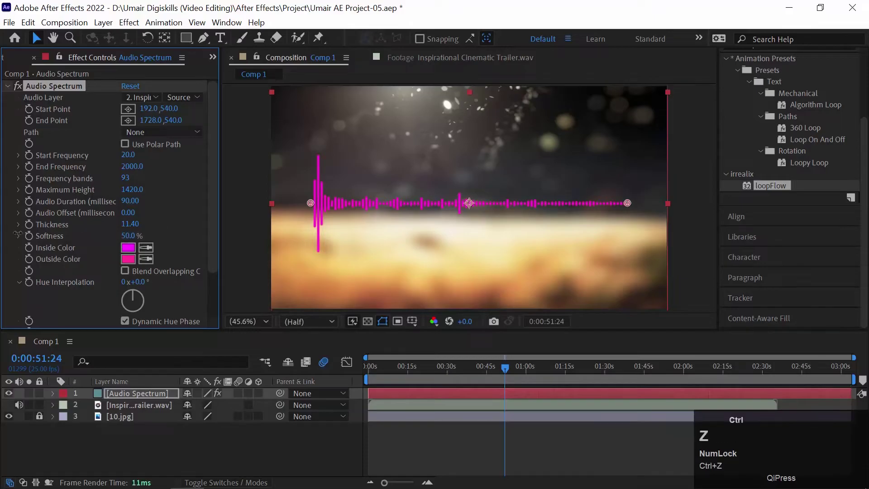
Change the spectrum's Inside Color to pure red, FF0000.
click(129, 248)
drag(728, 141, 730, 73)
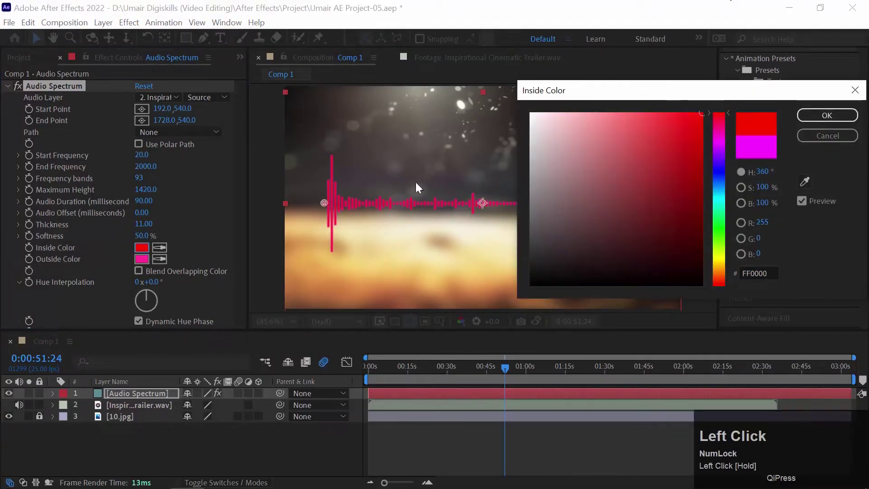
click(827, 115)
Change the spectrum's Outside Color to a muted grayish purple.
click(143, 261)
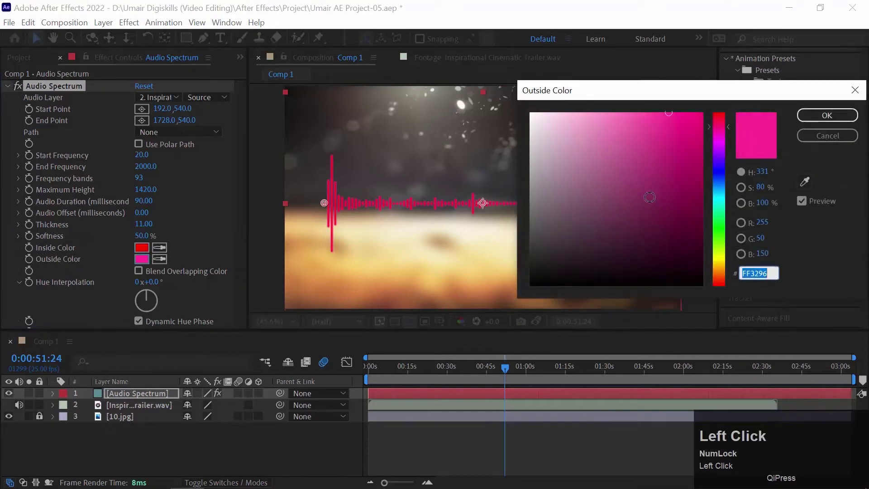
drag(543, 126, 408, 102)
drag(679, 244, 724, 136)
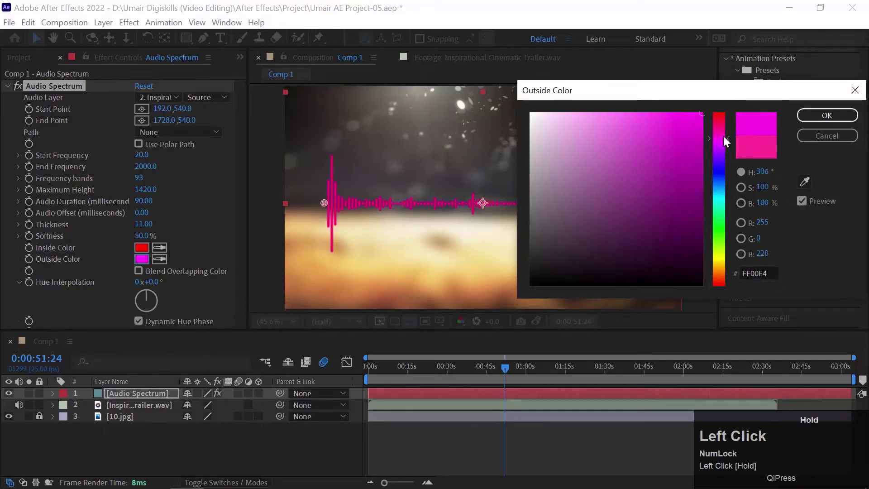
drag(721, 233, 726, 171)
click(666, 217)
drag(665, 217, 568, 138)
drag(593, 179, 600, 196)
click(827, 115)
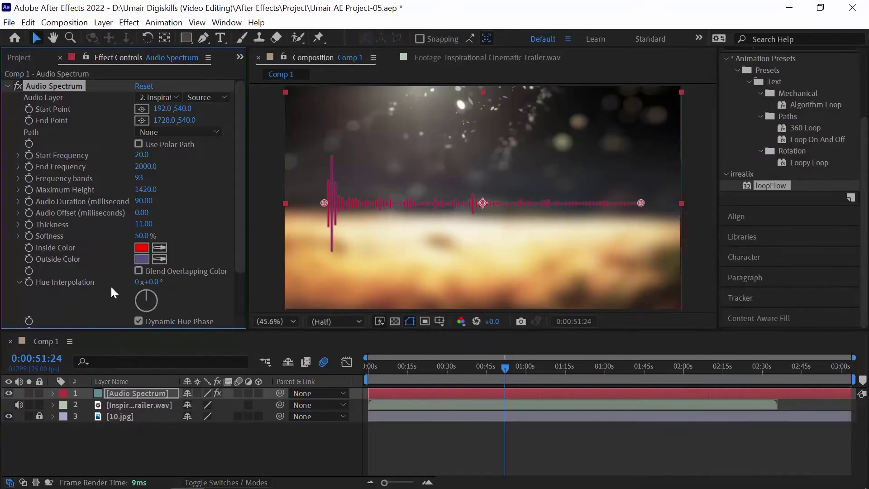
Set the spectrum's Hue Interpolation to 101° and preview the coloured animation from 0:00:20:10.
drag(156, 283, 211, 273)
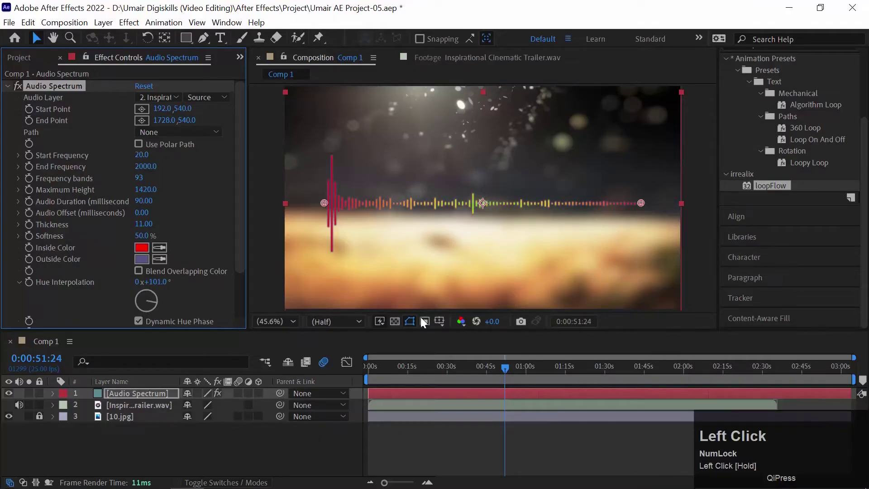
click(422, 367)
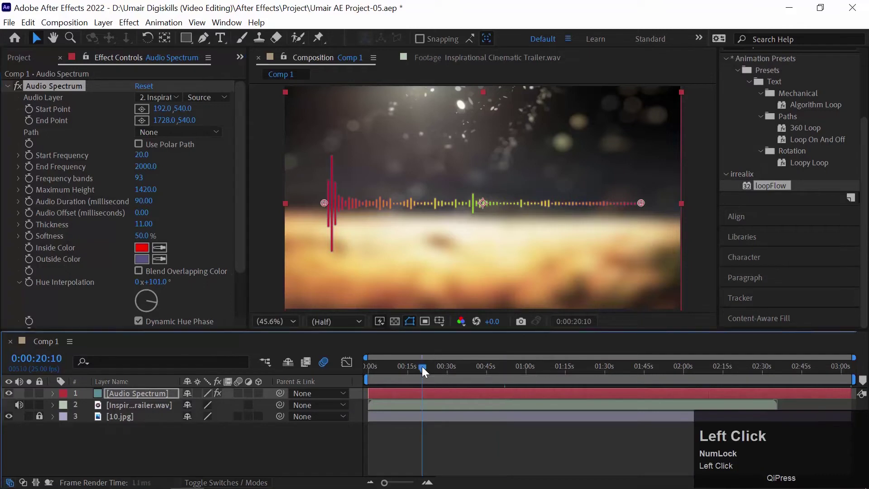
key(space)
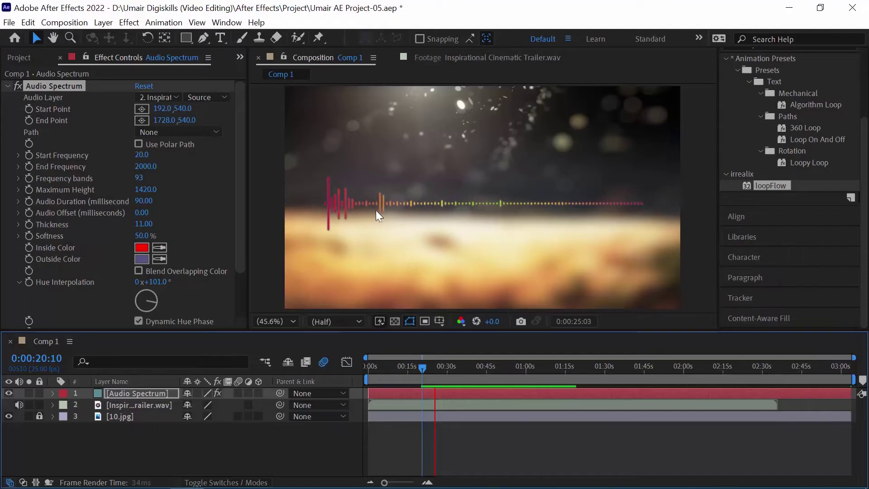
key(space)
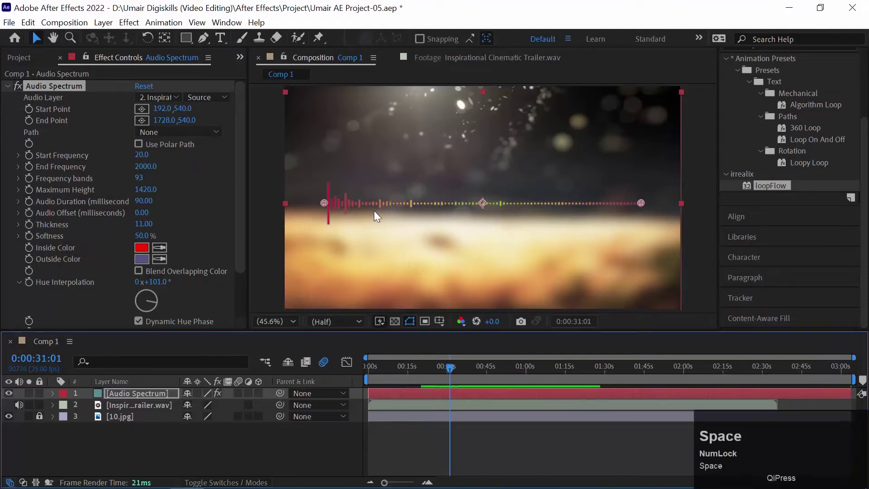
click(358, 230)
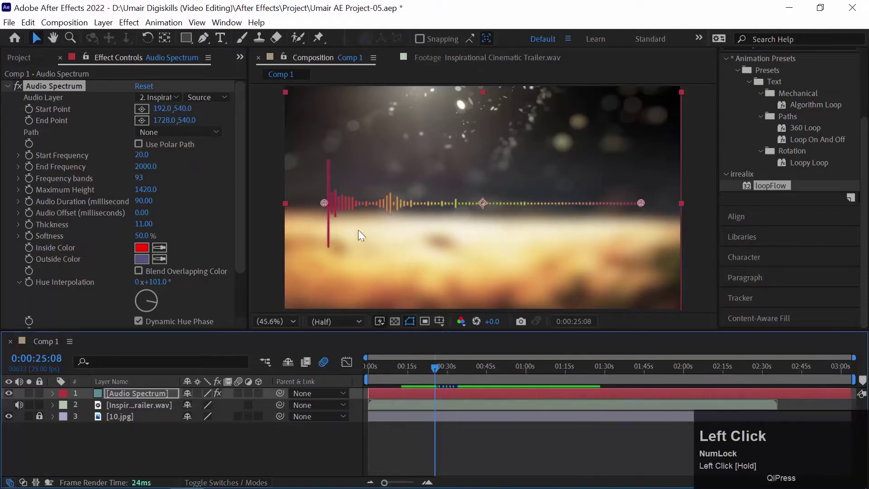
Reset the spectrum's Hue Interpolation to 0°, raise it to 148°, and check the colours around 0:00:43:23.
click(156, 283)
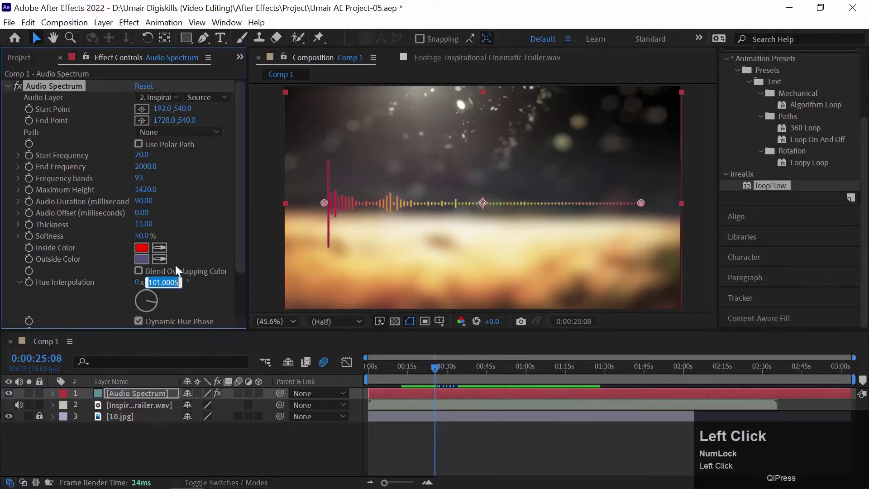
text(0)
key(Return)
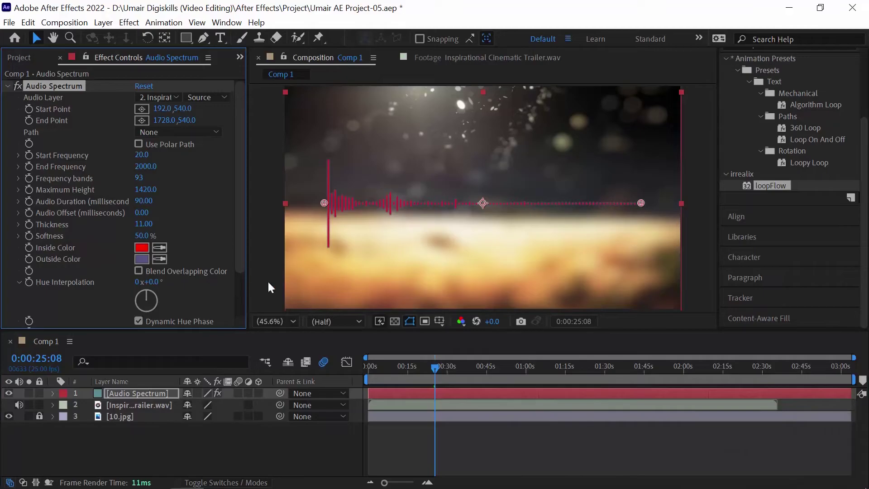
drag(161, 280, 229, 271)
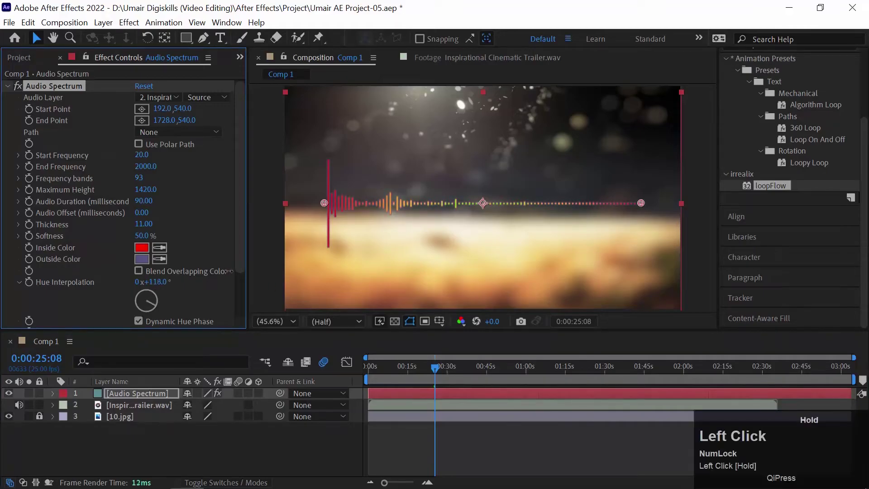
drag(453, 366, 483, 365)
Try the Analog lines display option on the spectrum and preview it from 0:00:33:08.
drag(246, 209, 241, 255)
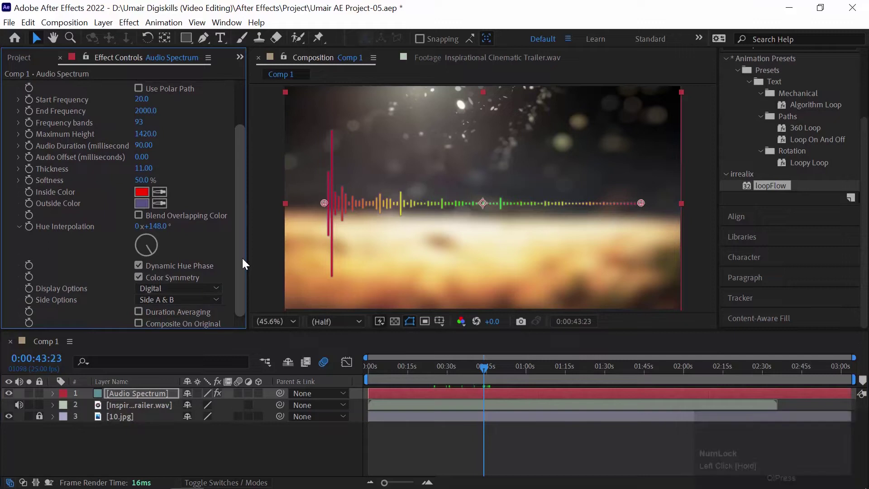
click(215, 289)
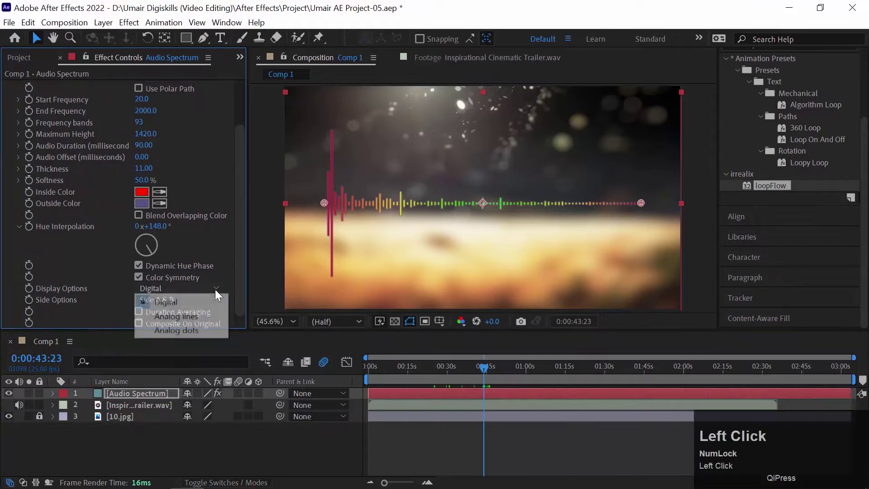
click(199, 317)
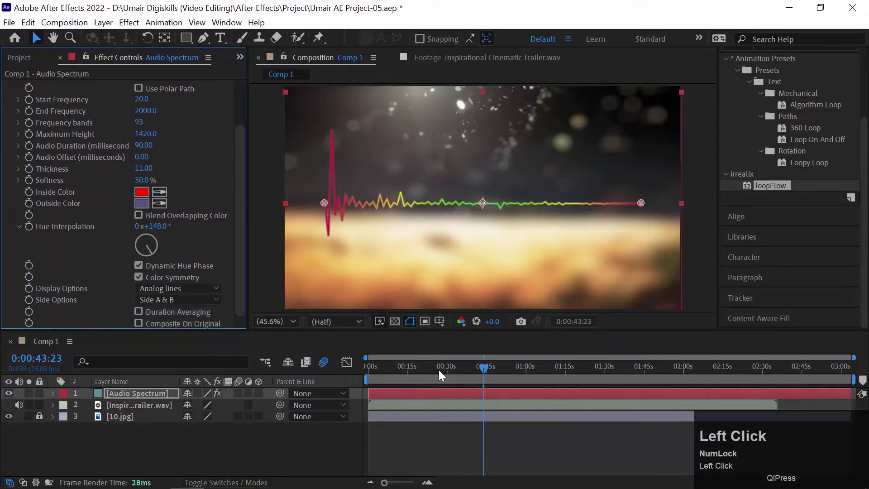
click(455, 369)
key(space)
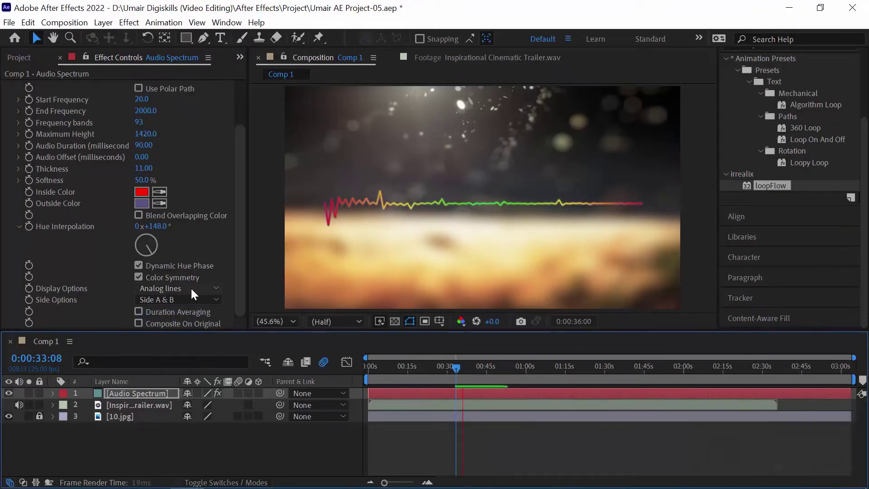
key(space)
Try the Analog dots display option on the spectrum and preview the animation.
click(170, 290)
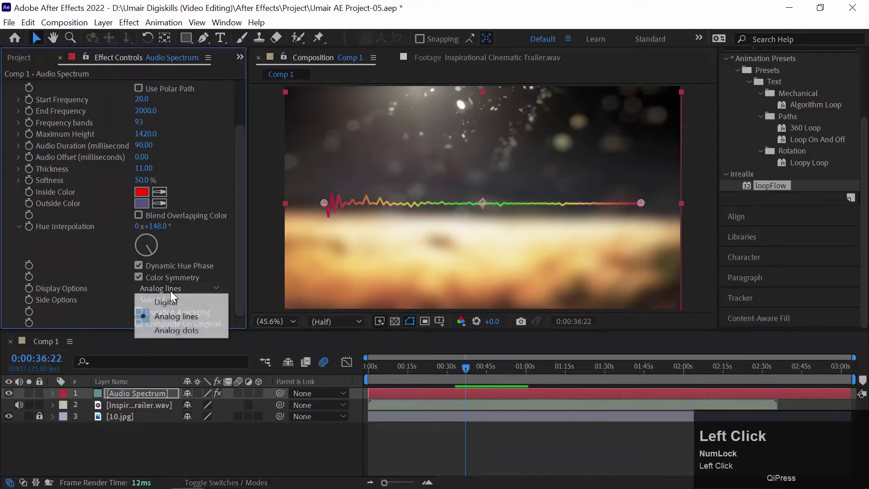
click(204, 330)
key(space)
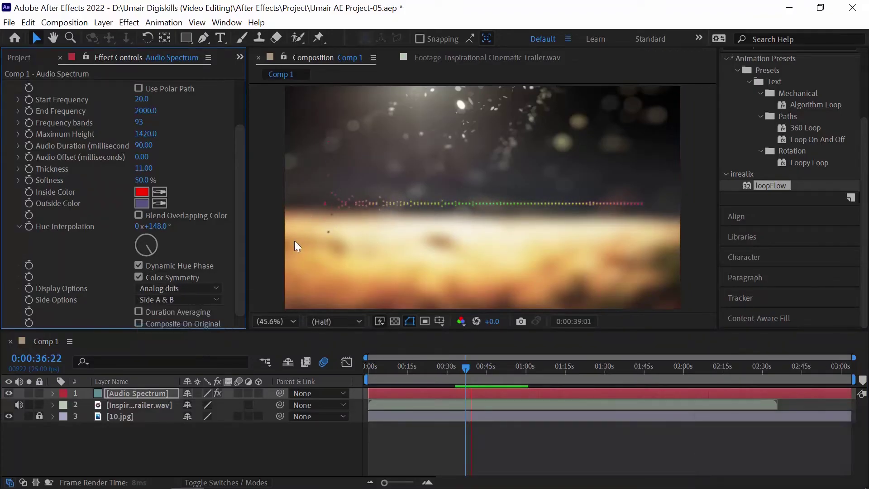
key(space)
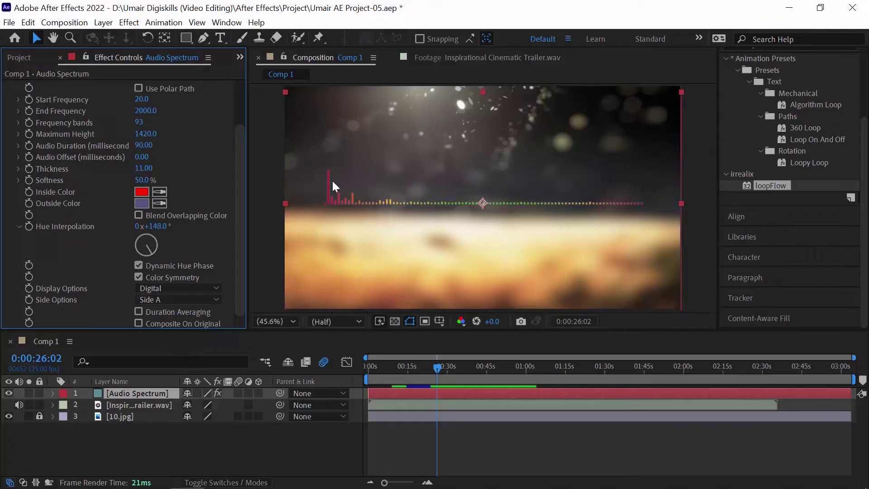
Preview the spectrum with Side Options at Side A & B, and set Side Options to Side A.
click(191, 298)
click(183, 341)
key(space)
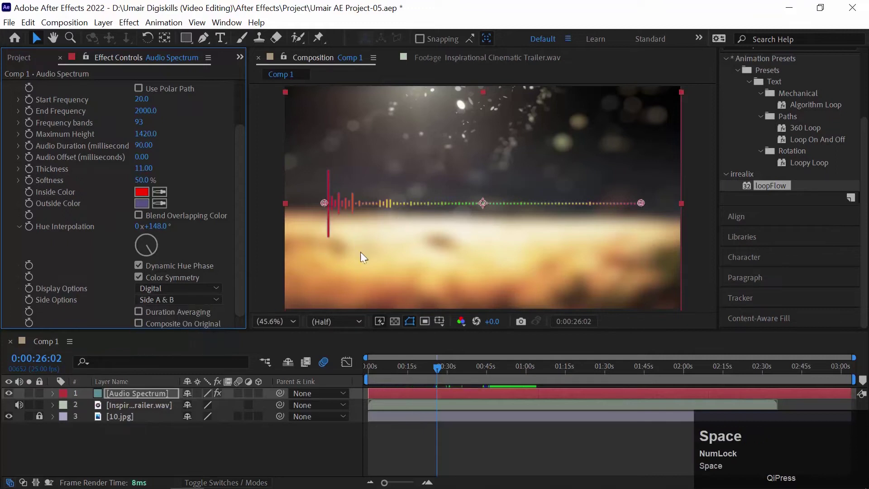
key(space)
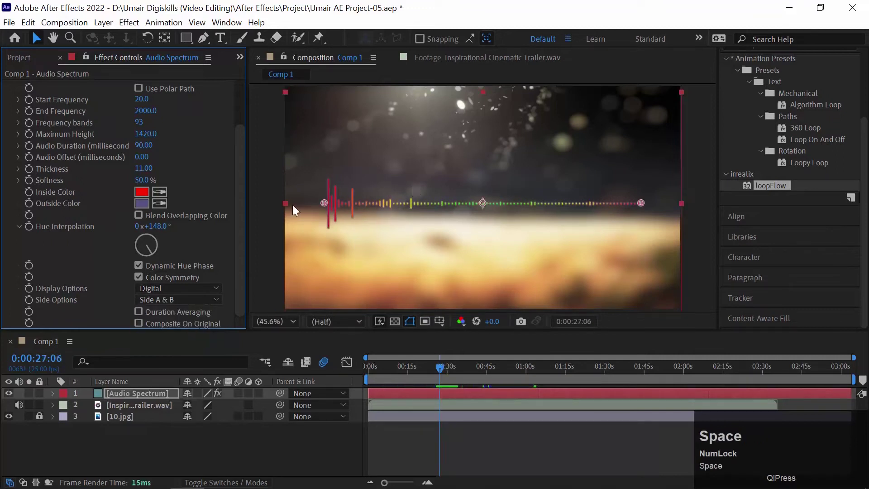
click(174, 299)
click(175, 311)
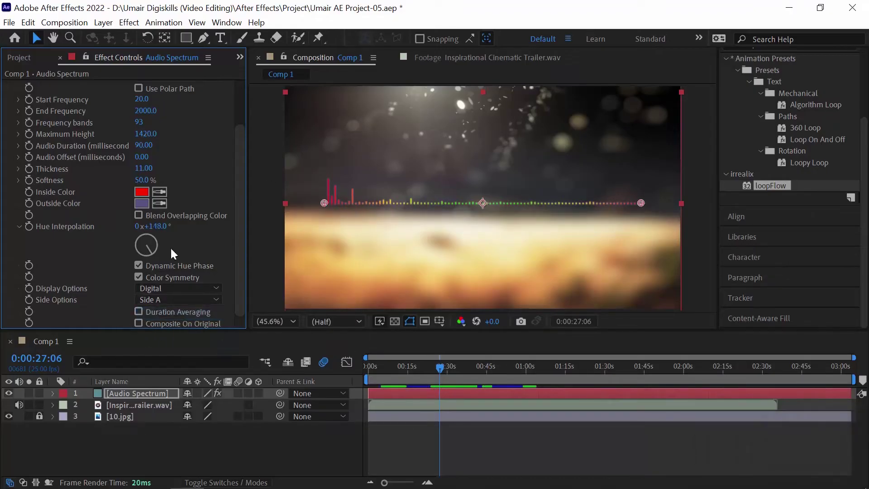
Move the spectrum layer slightly down, lower its End Point to 1728, 562, and preview the animation.
drag(483, 202, 482, 207)
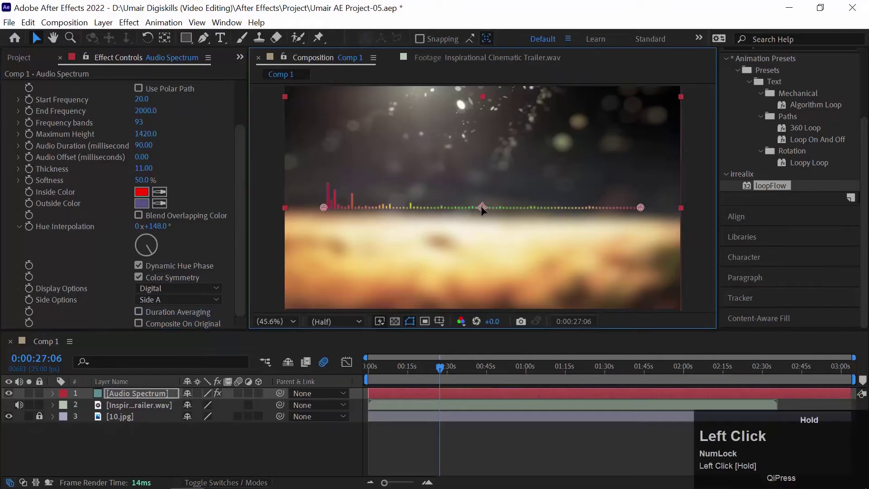
drag(642, 205, 642, 210)
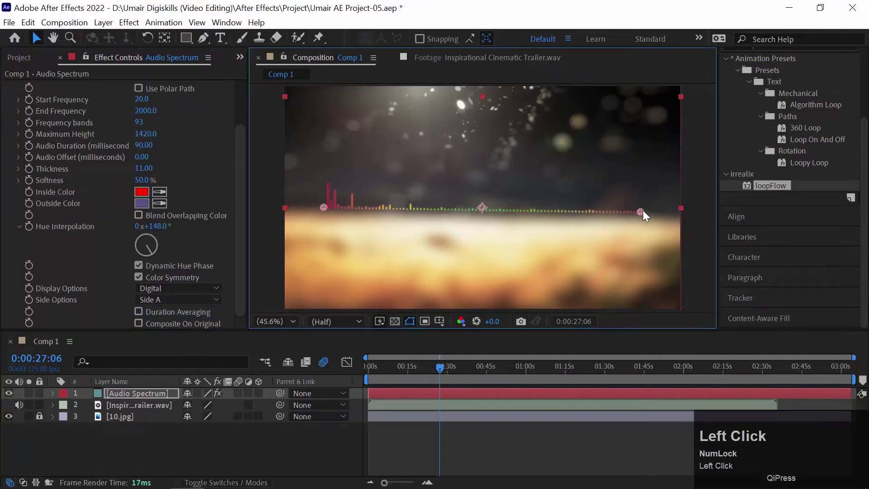
key(space)
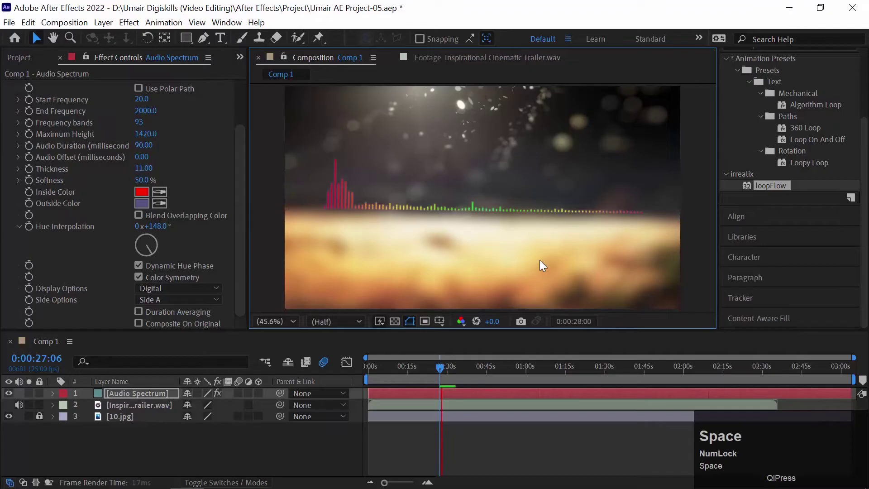
key(space)
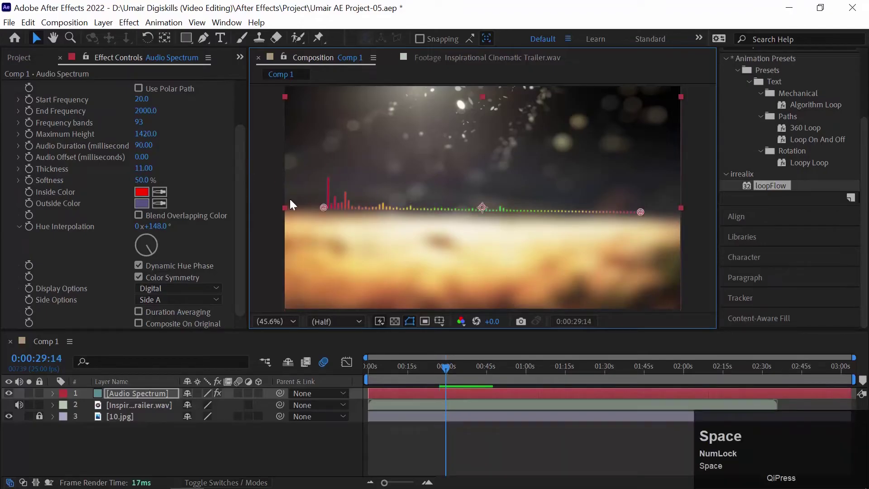
Set the spectrum's End Frequency to 200 and preview the animation from 0:00:29:14.
drag(242, 194, 247, 82)
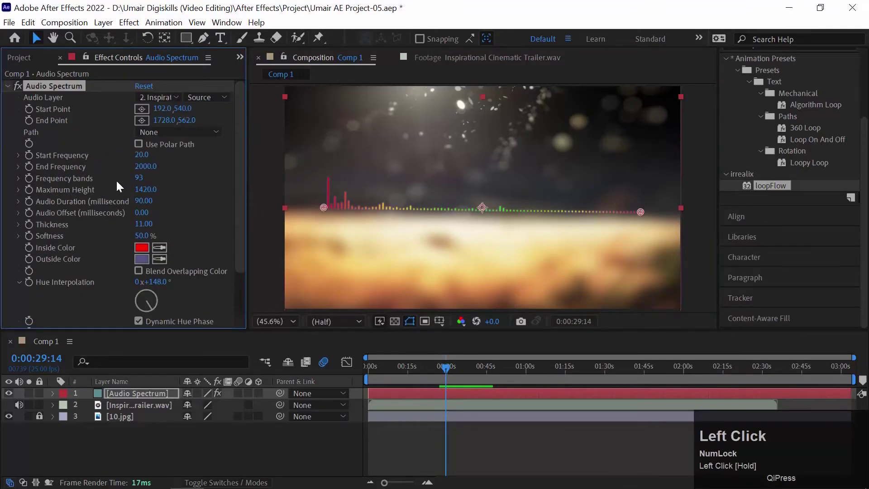
drag(150, 166, 136, 163)
key(space)
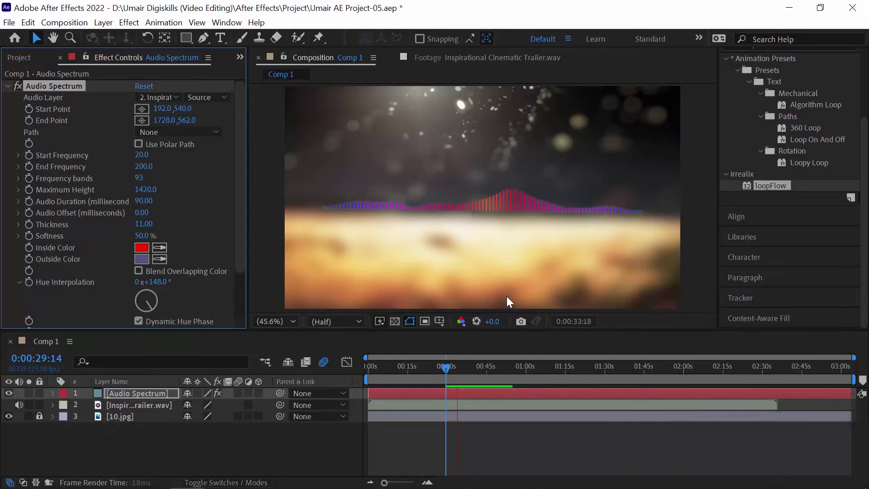
key(space)
Try a different End Frequency, undo that change, and preview the spectrum from 0:00:34:12.
mouse_move(144, 168)
mouse_down()
mouse_move(156, 168)
mouse_move(144, 168)
mouse_up()
key(space)
key(ctrl+z)
key(space)
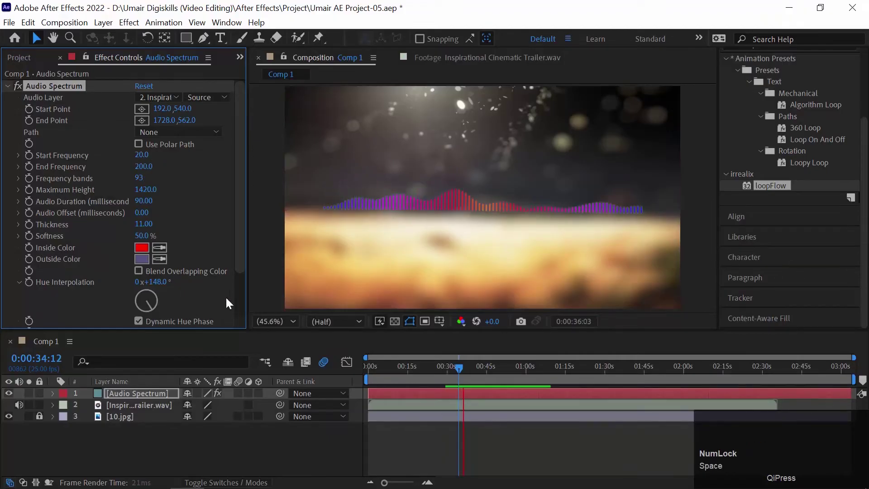
key(space)
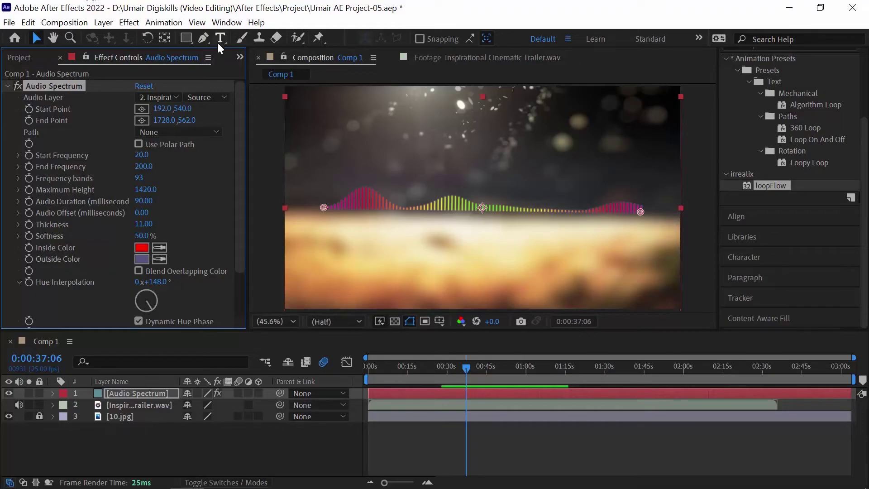
Draw a three-point arched open mask across the spectrum layer with the Pen tool and set the spectrum's Path to Mask 1.
click(205, 38)
click(304, 206)
drag(473, 114, 539, 130)
drag(661, 212, 664, 232)
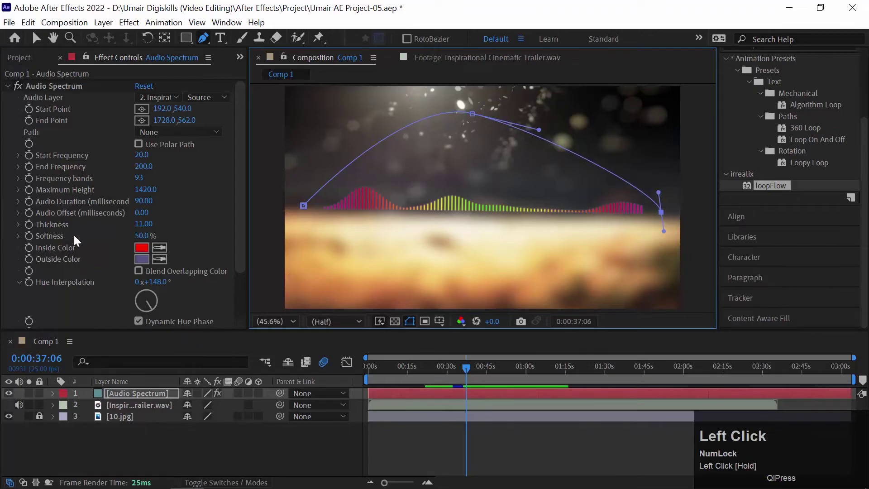
click(200, 132)
click(180, 161)
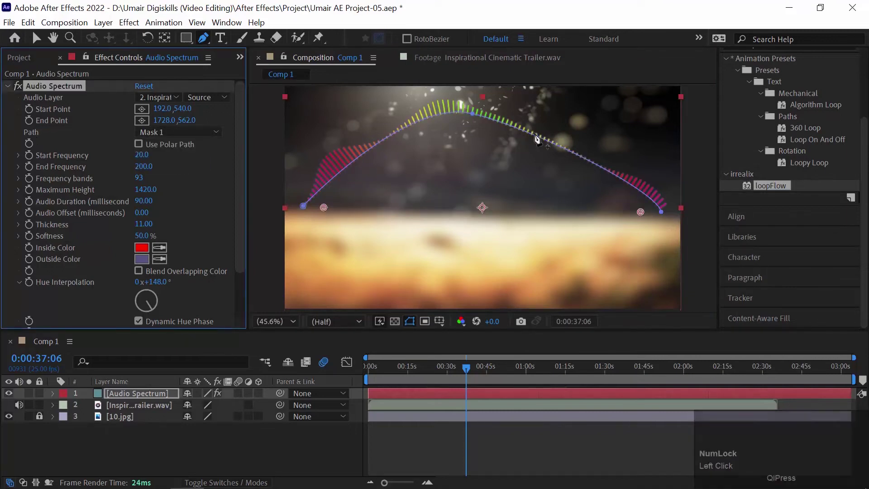
Try shifting the mask's peak point slightly right and preview the curved spectrum from 0:00:00:00.
drag(474, 118, 490, 119)
click(367, 367)
click(213, 374)
key(space)
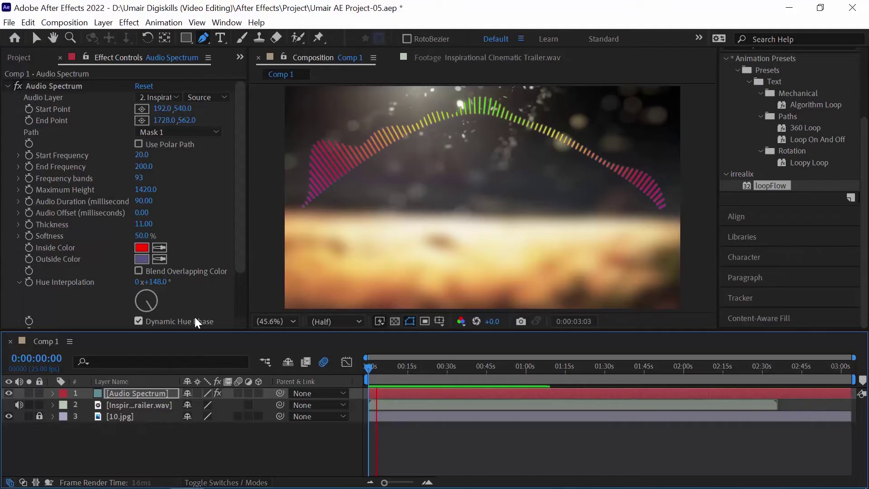
key(space)
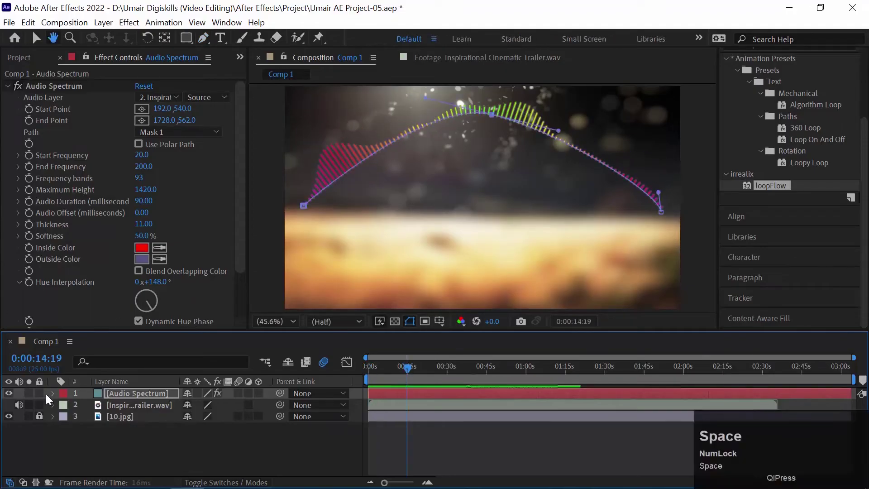
Reveal the audio waveform of the Inspirational Cinematic Trailer.wav layer in the timeline.
key(q)
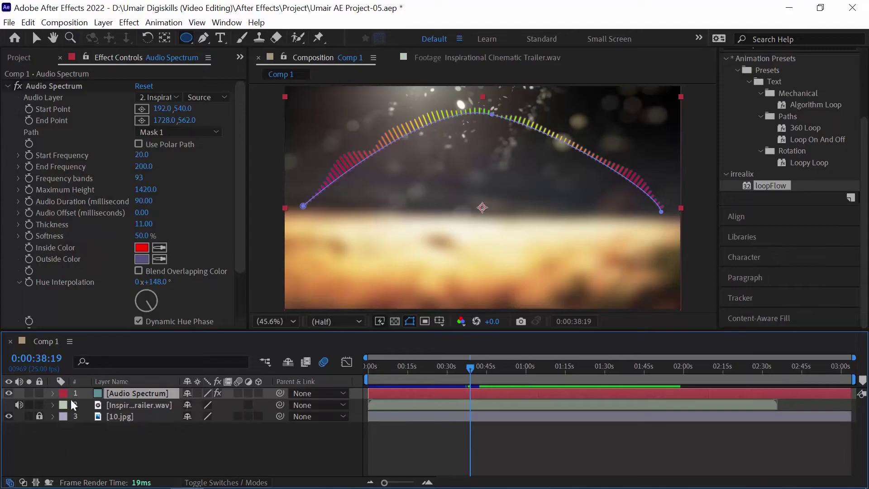
click(53, 405)
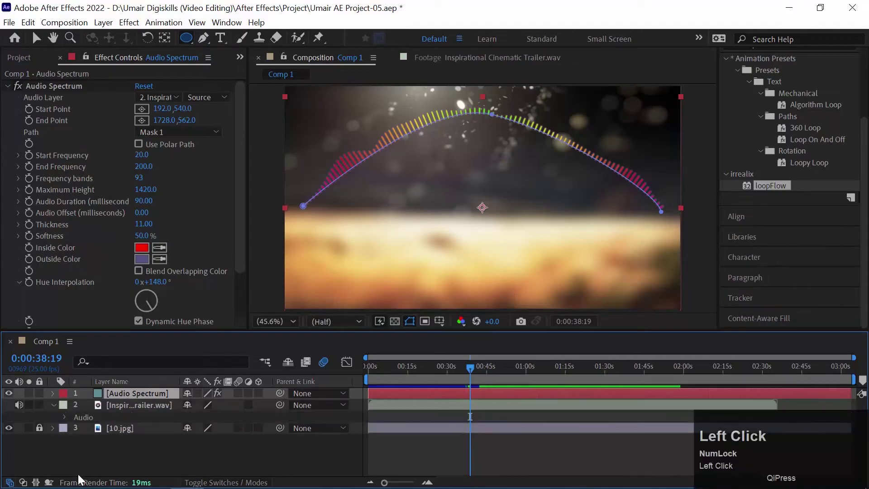
click(65, 417)
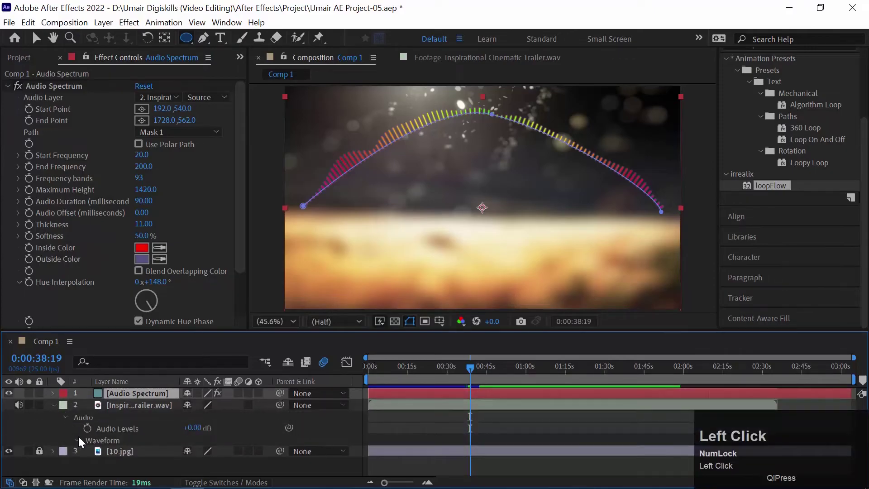
click(77, 440)
drag(863, 421, 389, 385)
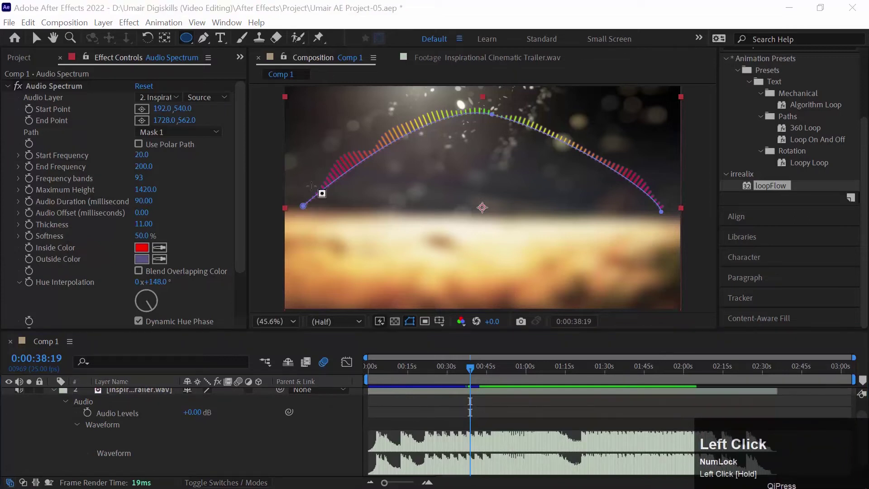
Play the composition from 0:00:00:00 to compare the spectrum's motion with the audio waveform.
drag(463, 374, 362, 430)
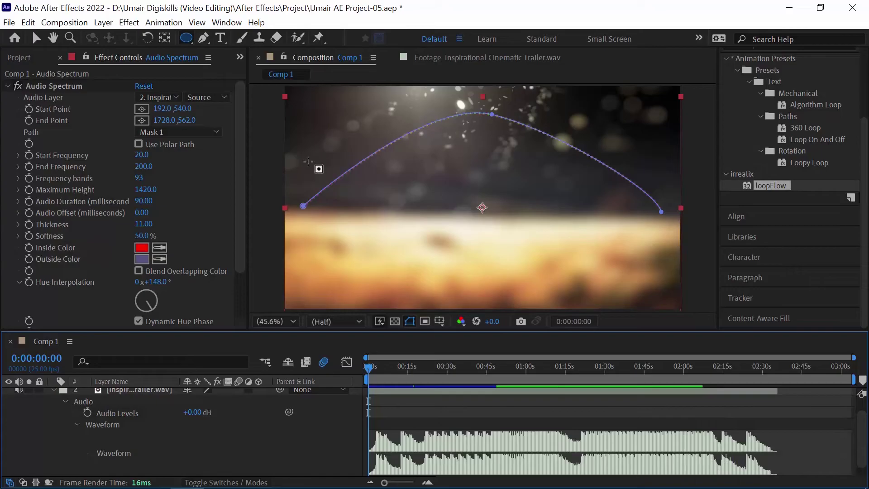
key(space)
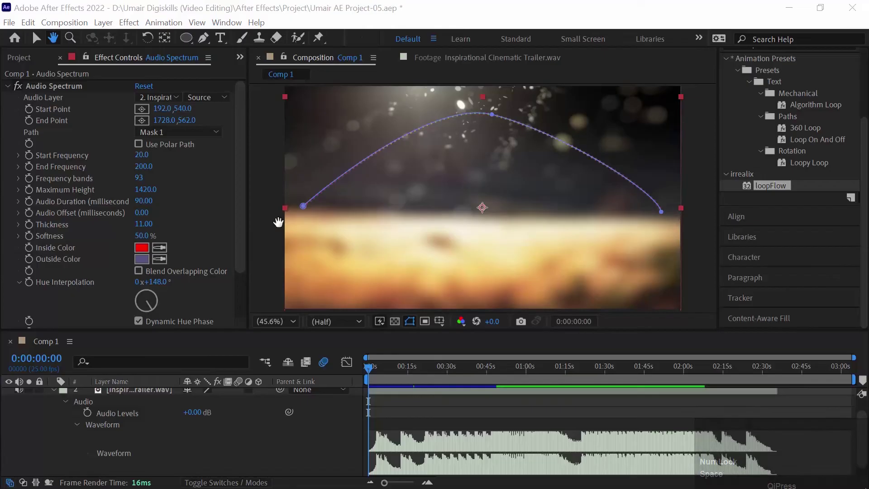
drag(300, 383, 370, 381)
key(space)
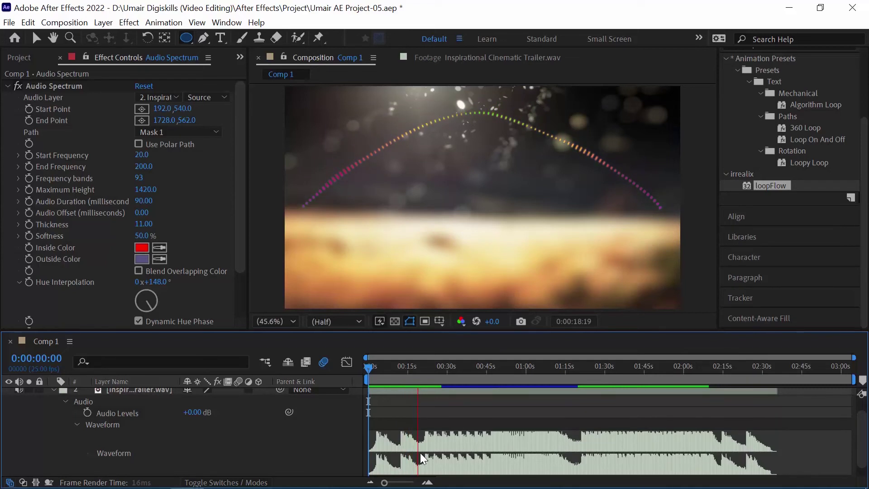
key(space)
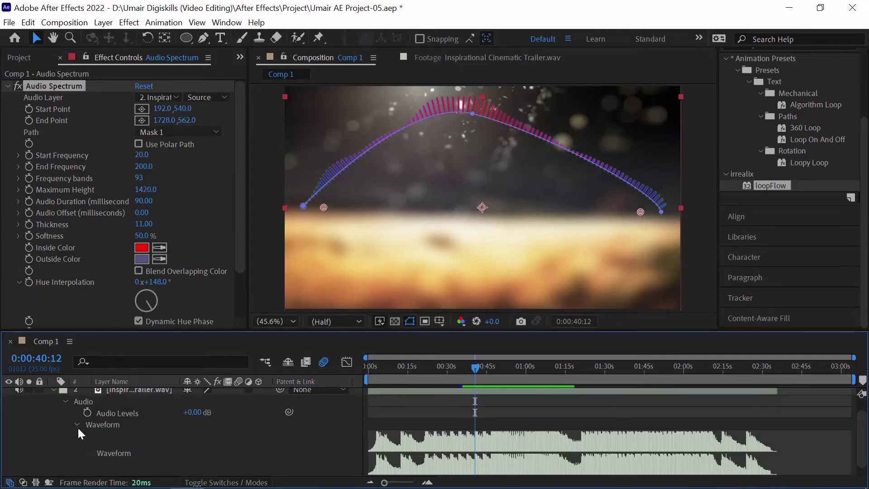
Try setting the spectrum's Path to None and moving its Start Point down to 192.0, 887.0.
click(53, 388)
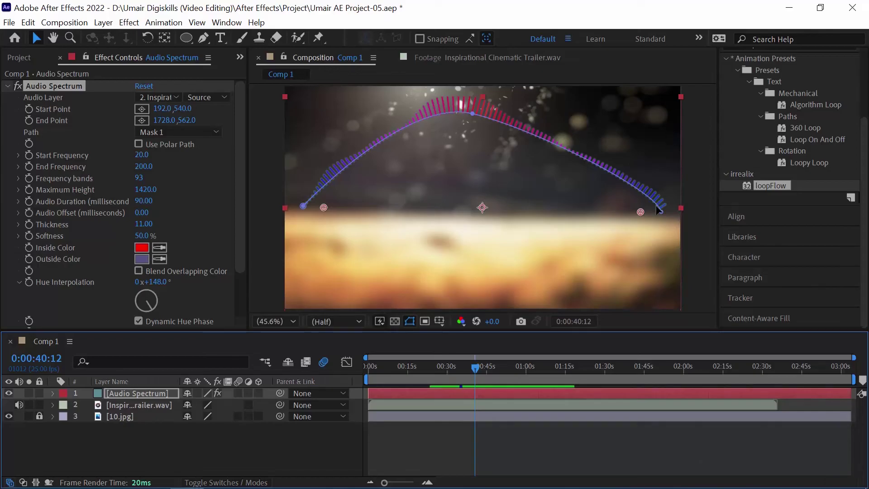
click(183, 126)
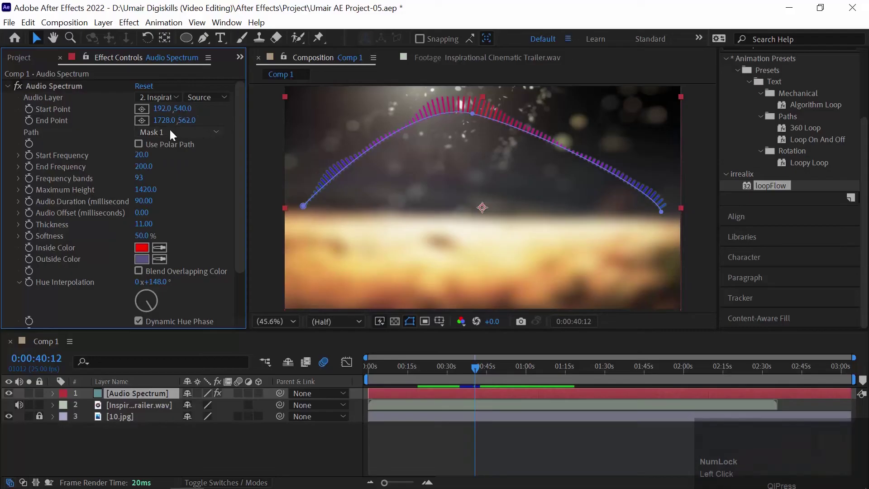
click(170, 130)
click(174, 145)
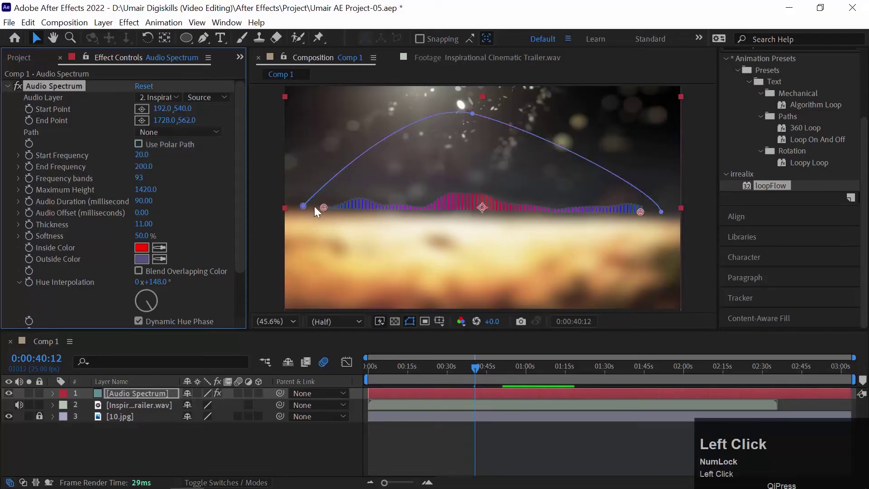
drag(185, 108, 130, 106)
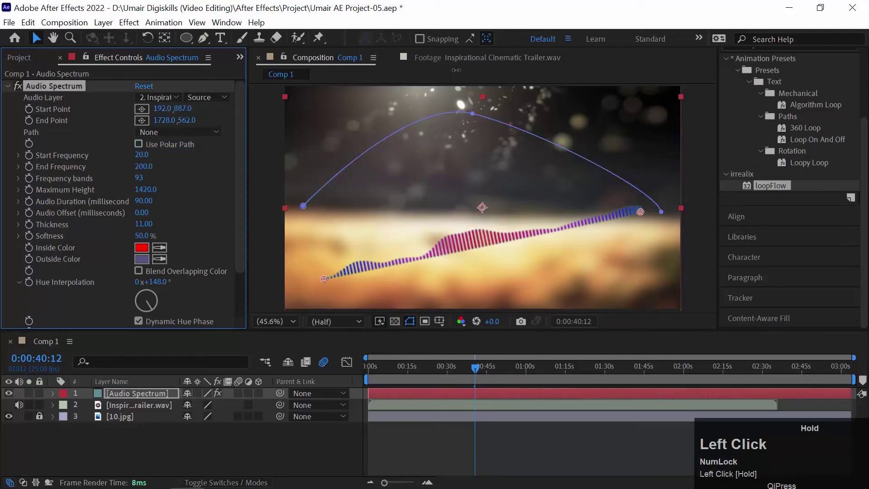
key(ctrl+z)
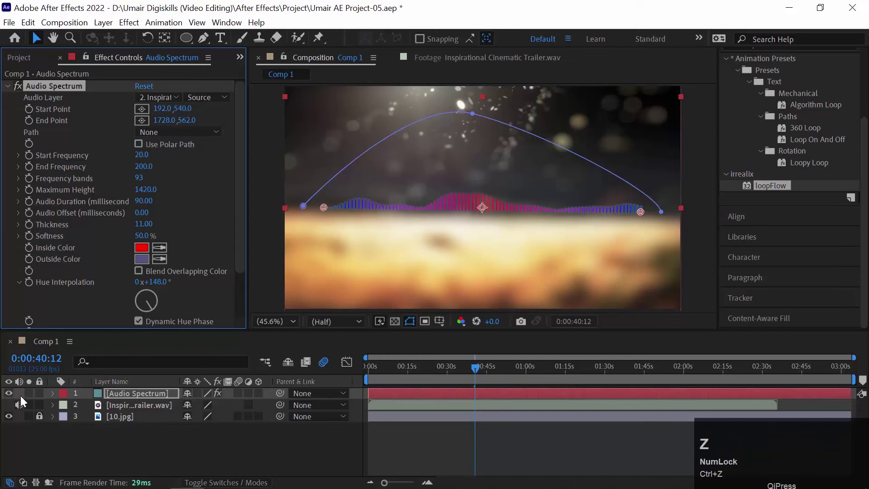
Delete the arched Mask 1 from the Audio Spectrum layer.
click(52, 393)
click(101, 417)
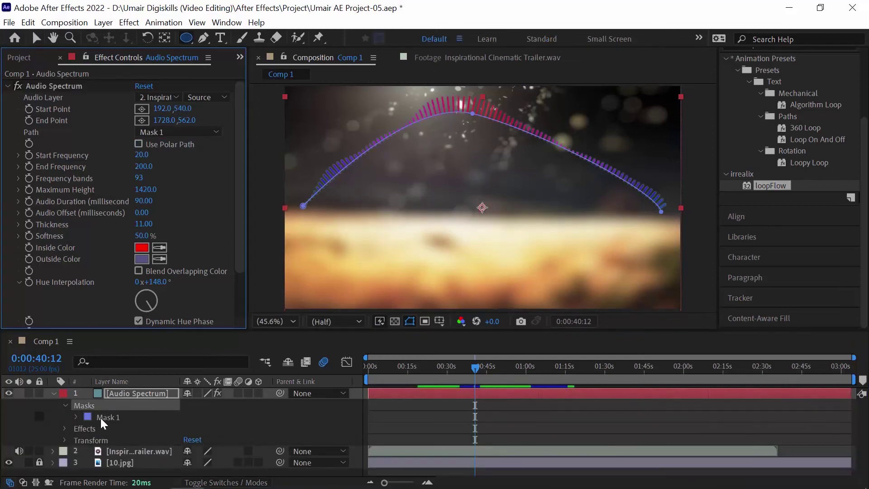
key(Delete)
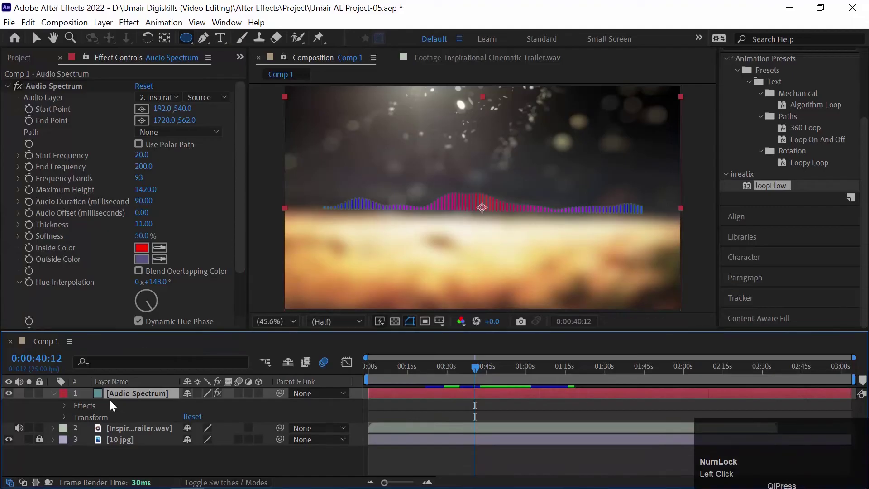
Draw a circular mask on the Audio Spectrum layer with the Ellipse tool and move it to the centre of the frame.
mouse_move(189, 42)
mouse_down()
mouse_move(210, 46)
mouse_move(216, 67)
mouse_up()
mouse_move(397, 139)
mouse_down()
mouse_move(510, 222)
mouse_move(565, 218)
mouse_move(573, 226)
mouse_move(562, 232)
mouse_up()
key(v)
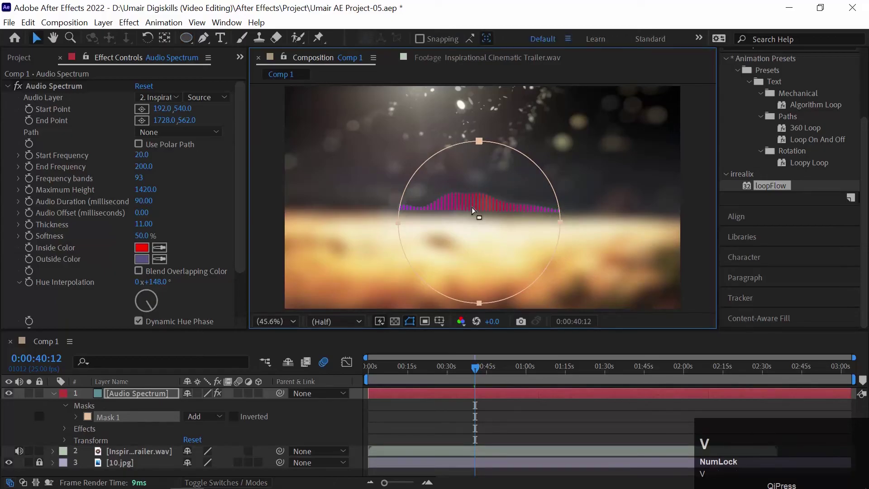
double_click(471, 156)
drag(472, 156, 504, 137)
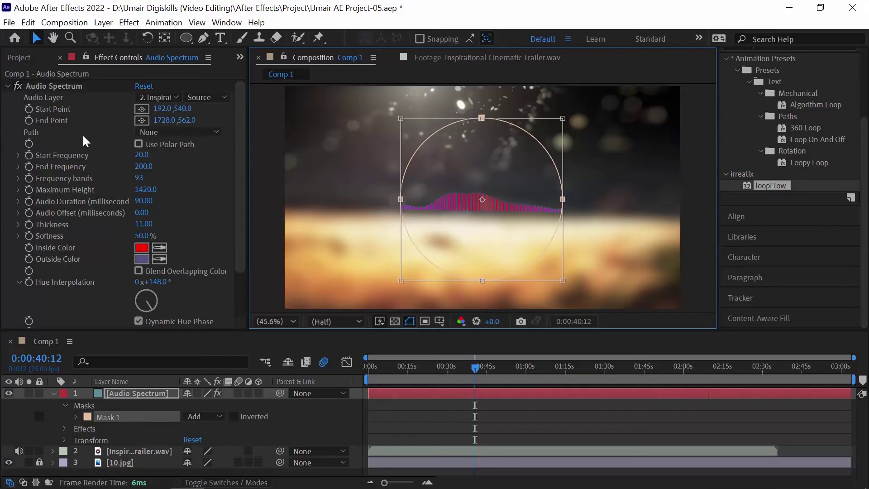
Set the spectrum's Path to Mask 1 and preview the circular spectrum from 0:00:40:12.
click(190, 135)
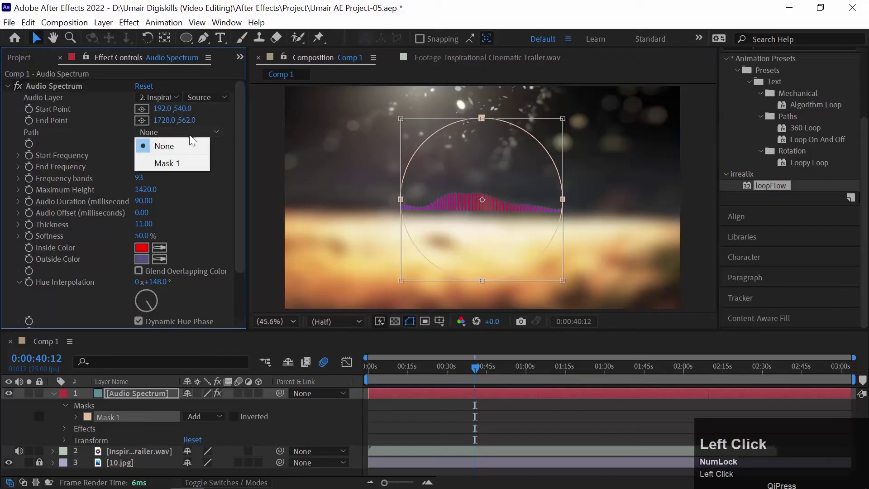
click(183, 164)
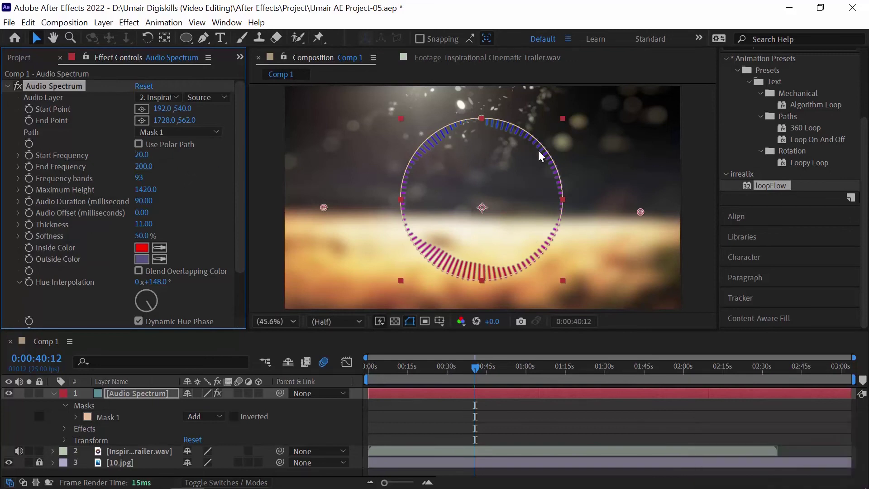
key(space)
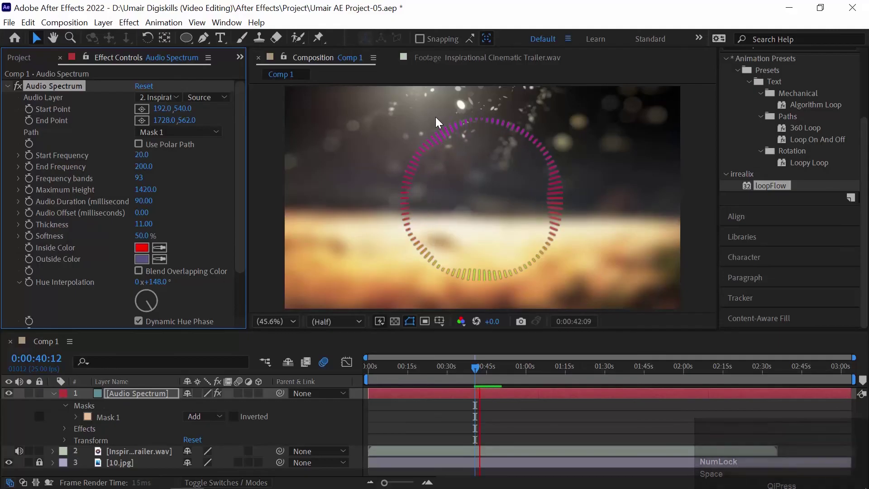
key(space)
Move the playhead back to 0:00:38:00 and play the circular spectrum briefly.
click(447, 449)
drag(485, 368, 471, 368)
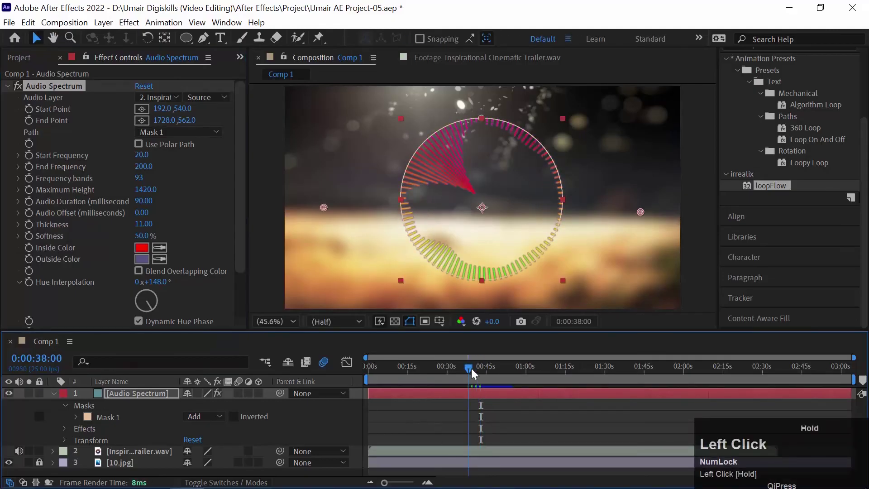
key(space)
key(space)
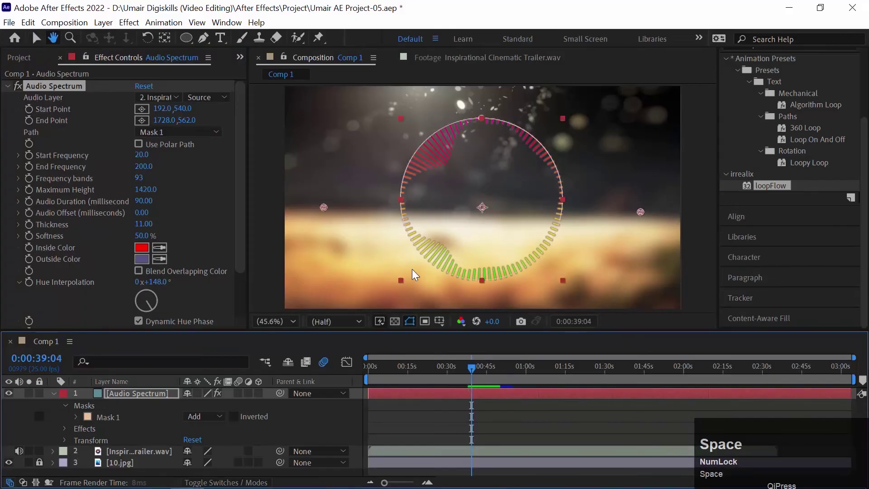
Set the spectrum's Side Options to Side B and preview the outward-facing bars.
drag(238, 224, 238, 268)
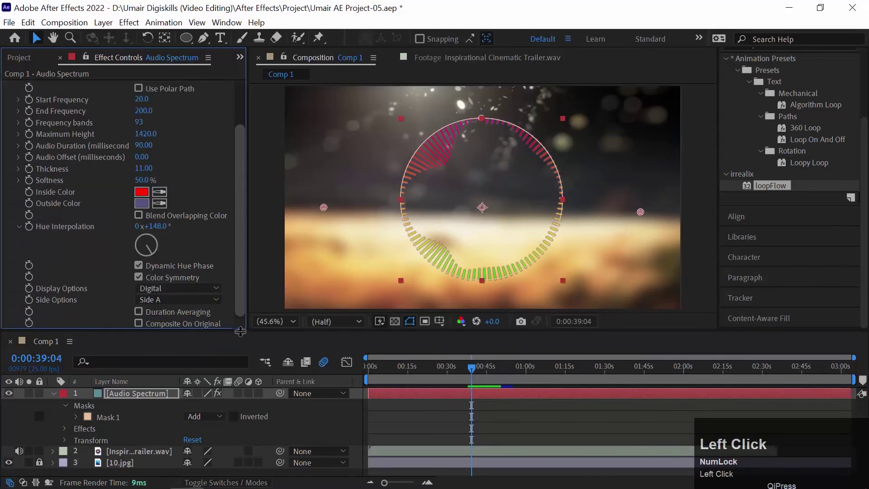
click(169, 298)
click(169, 323)
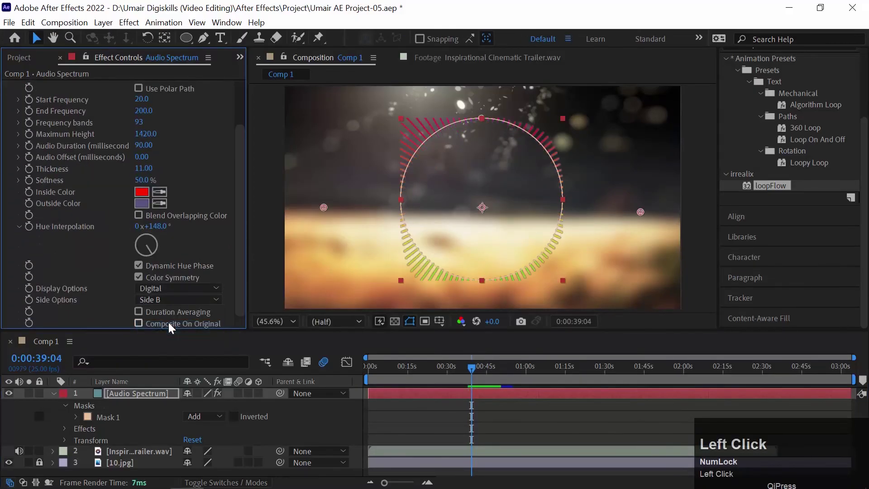
key(space)
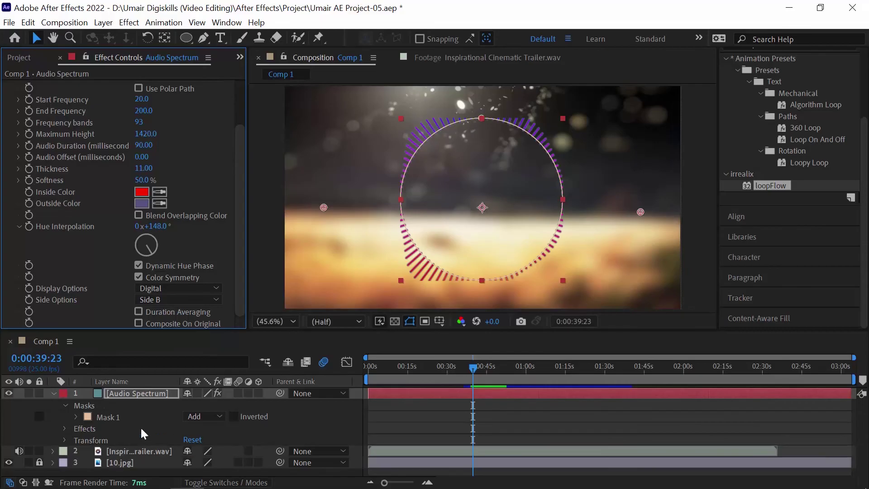
Invert Mask 1 on the Audio Spectrum layer and preview the full bars outside the circle.
click(233, 416)
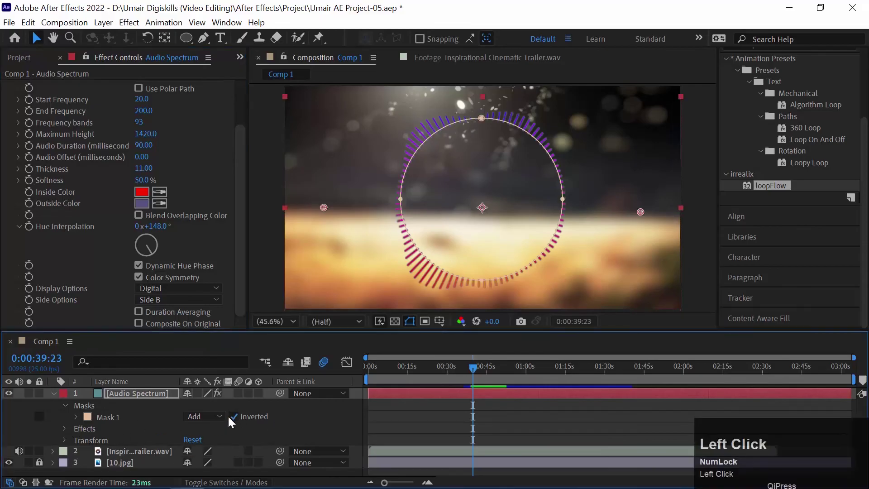
key(space)
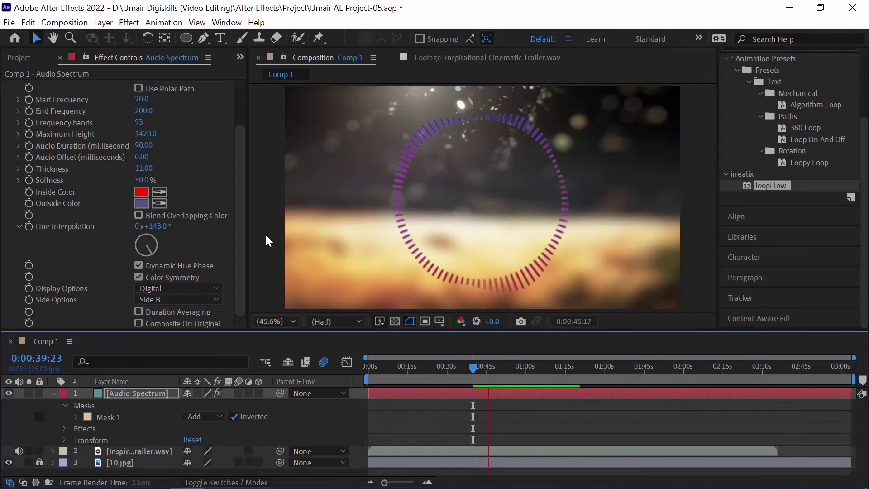
key(space)
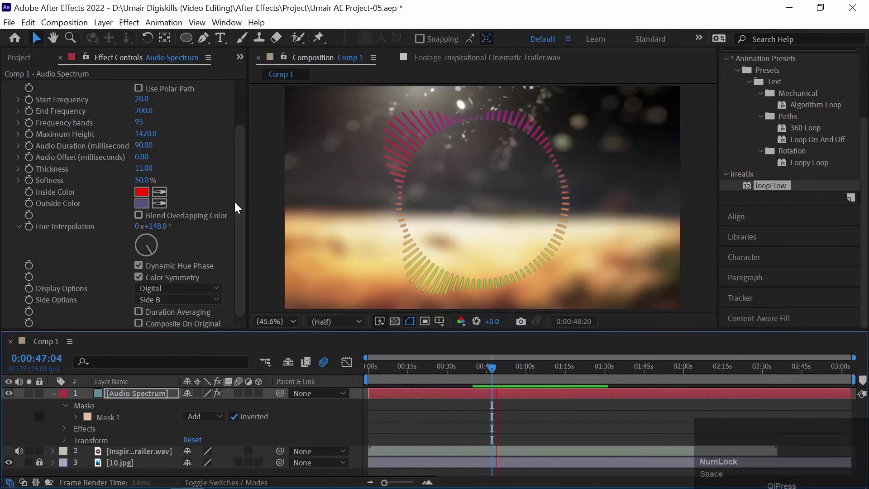
Set the spectrum's End Frequency to 1400 and Maximum Height to 2210, and preview it from 0:00:49:12.
click(241, 175)
drag(241, 177, 177, 183)
key(space)
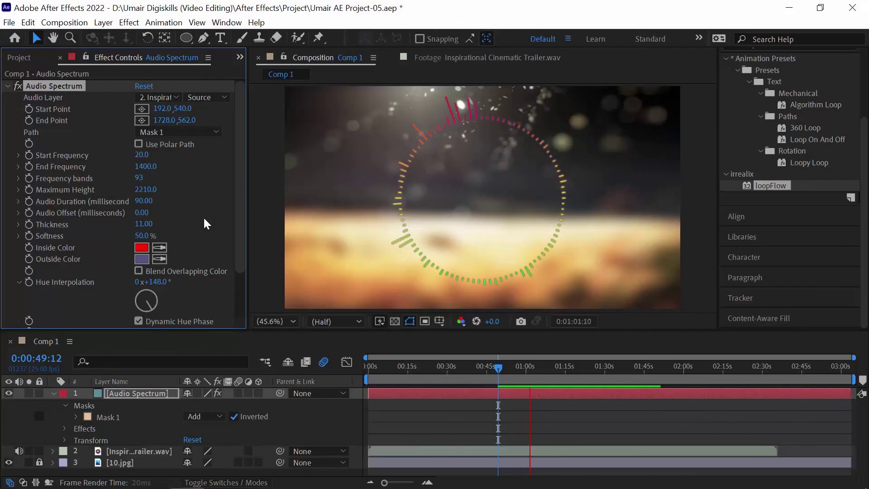
key(space)
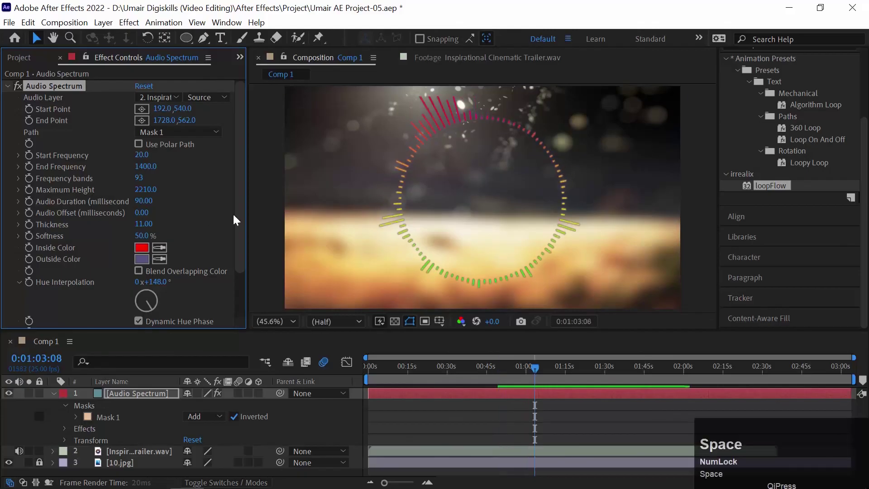